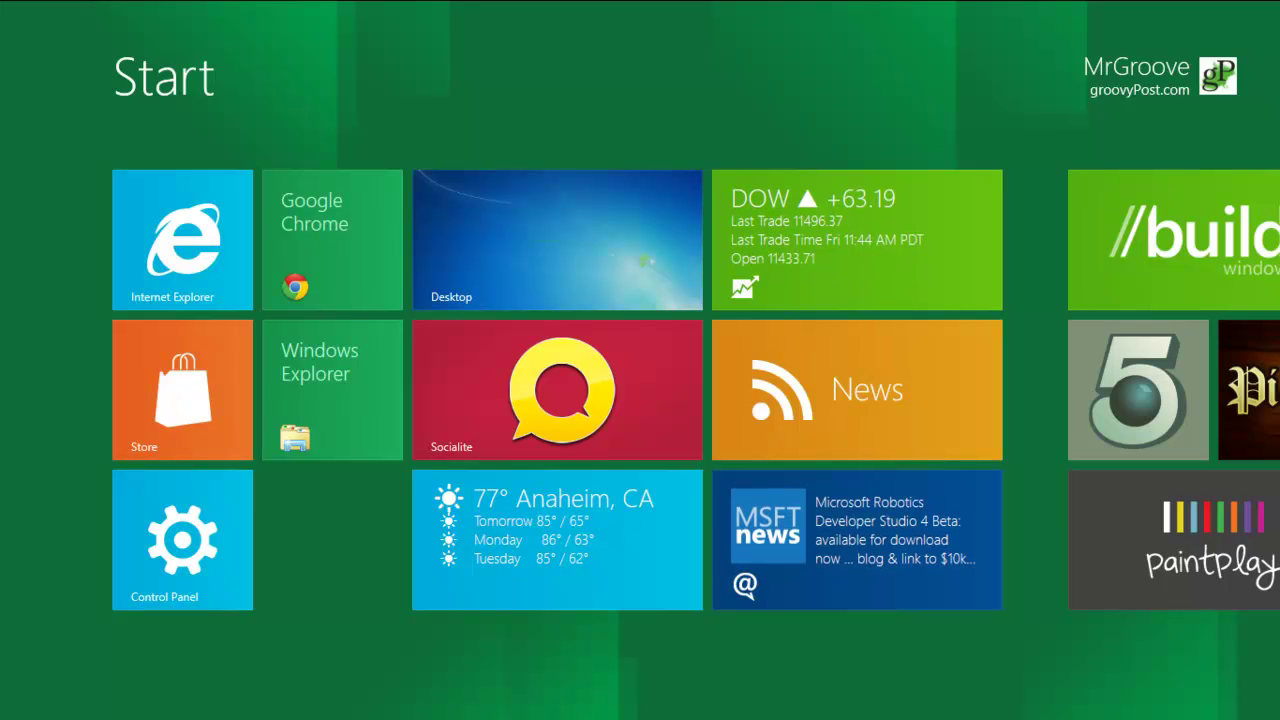
pyautogui.scroll(-5, 640, 390)
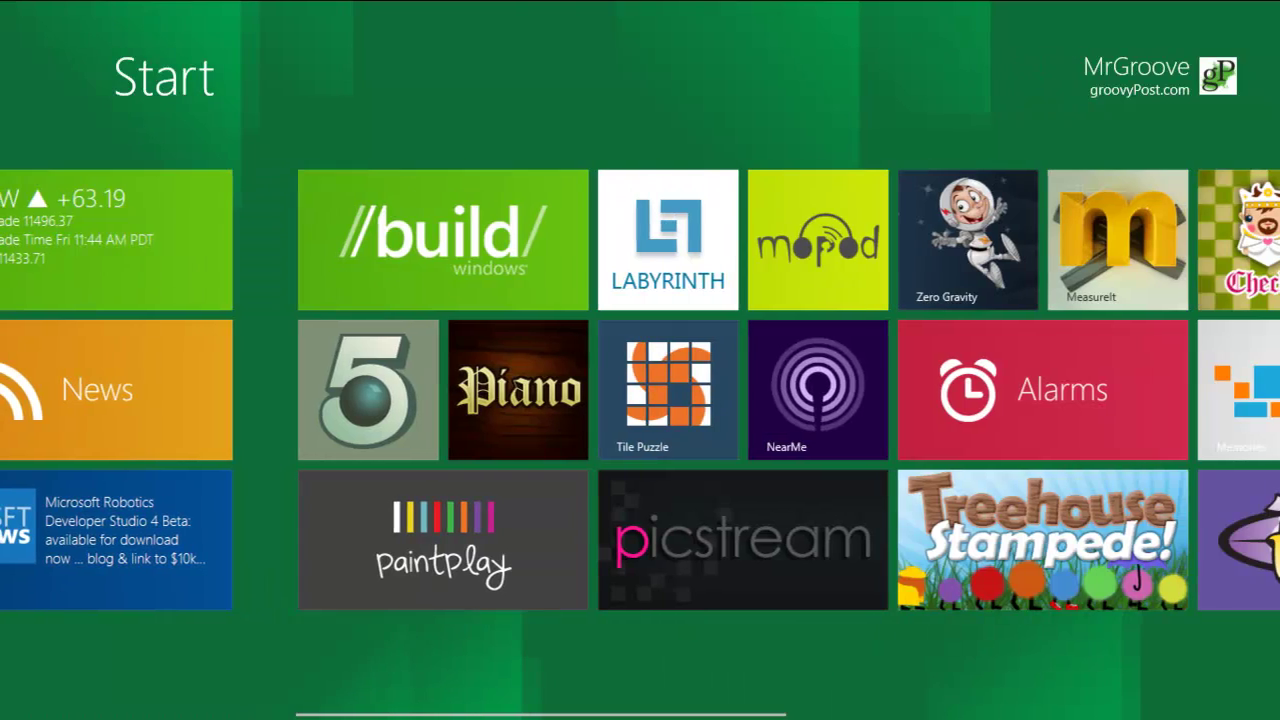
pyautogui.scroll(2, 640, 390)
pyautogui.scroll(4, 640, 390)
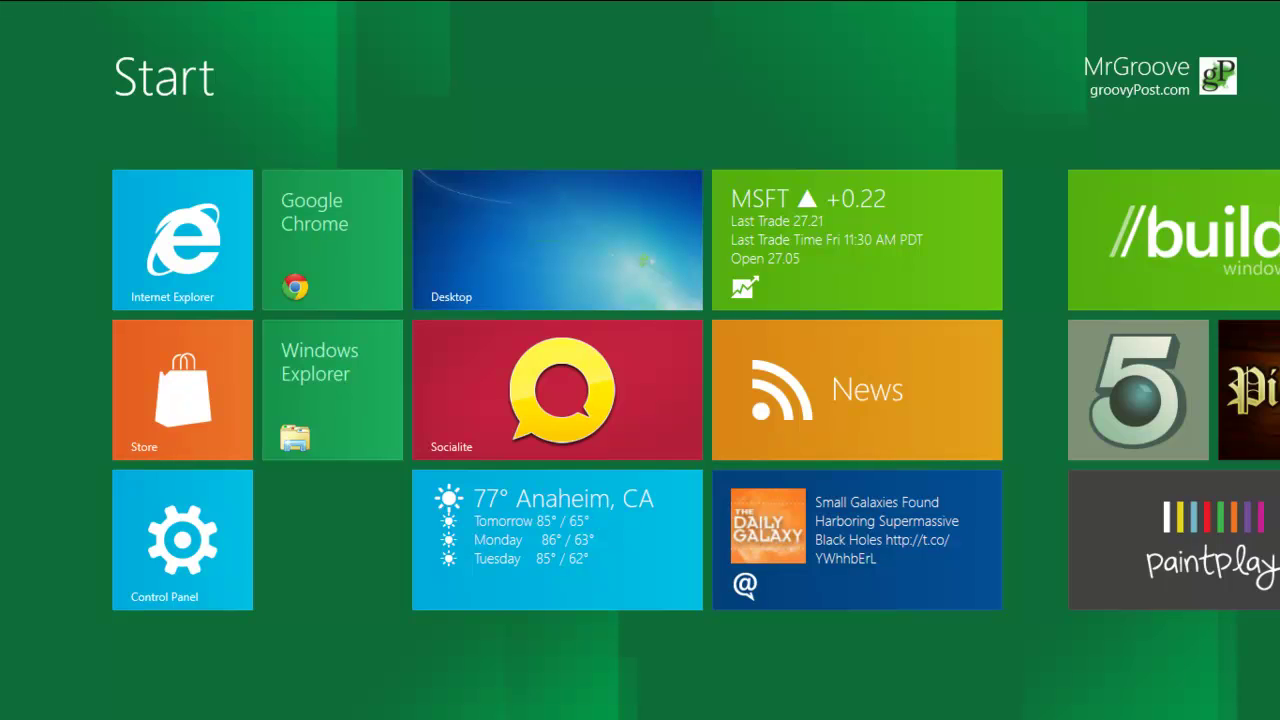
# Step: Search the installed apps for "task" using handwriting input, and clear the query
pyautogui.press('super+c')
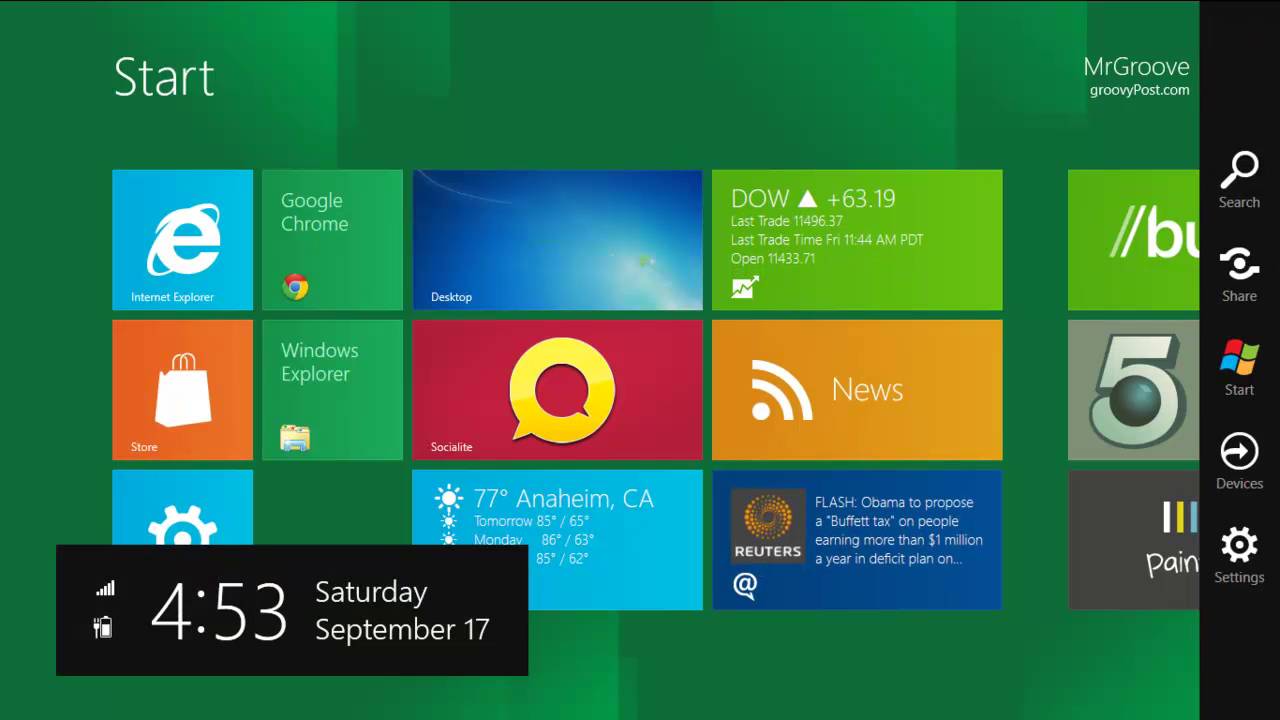
pyautogui.press('super+q')
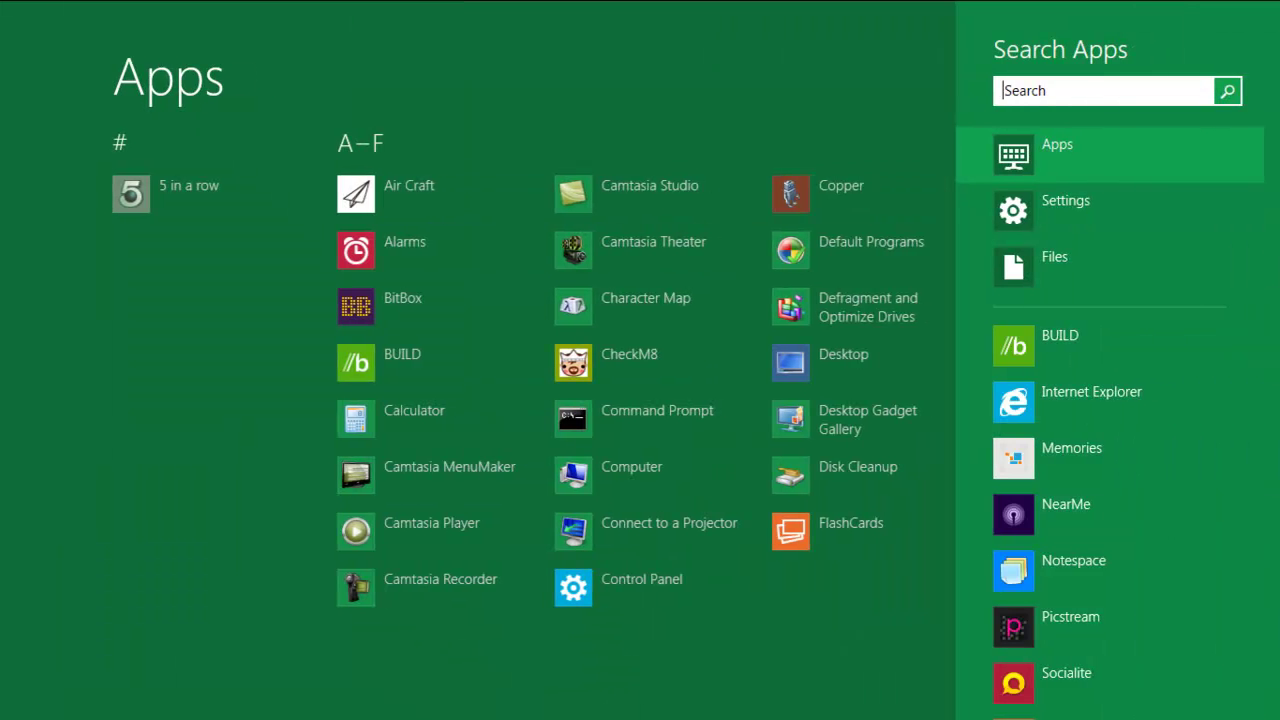
pyautogui.click(1101, 98)
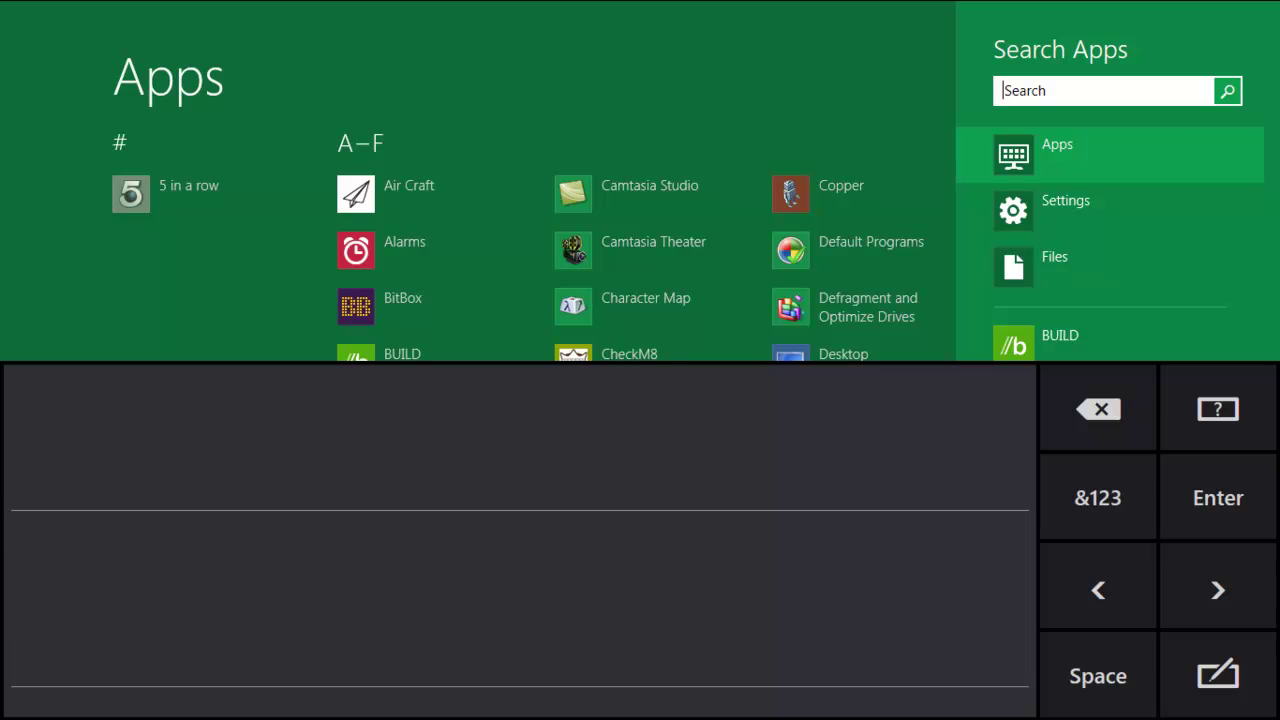
pyautogui.moveTo(170, 380)
pyautogui.mouseDown()
pyautogui.moveTo(221, 622)
pyautogui.moveTo(287, 578)
pyautogui.moveTo(386, 618)
pyautogui.moveTo(484, 592)
pyautogui.moveTo(530, 525)
pyautogui.moveTo(658, 587)
pyautogui.mouseUp()
pyautogui.moveTo(66, 452); pyautogui.dragTo(283, 466)
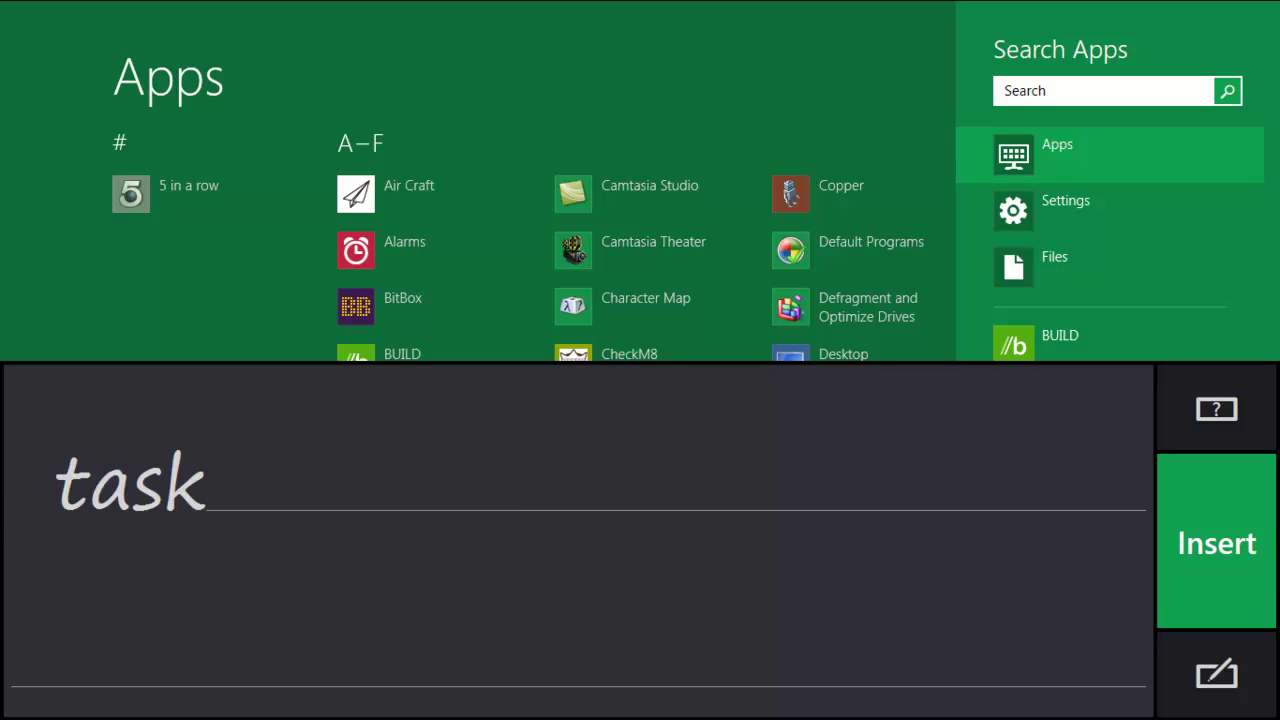
pyautogui.click(1216, 542)
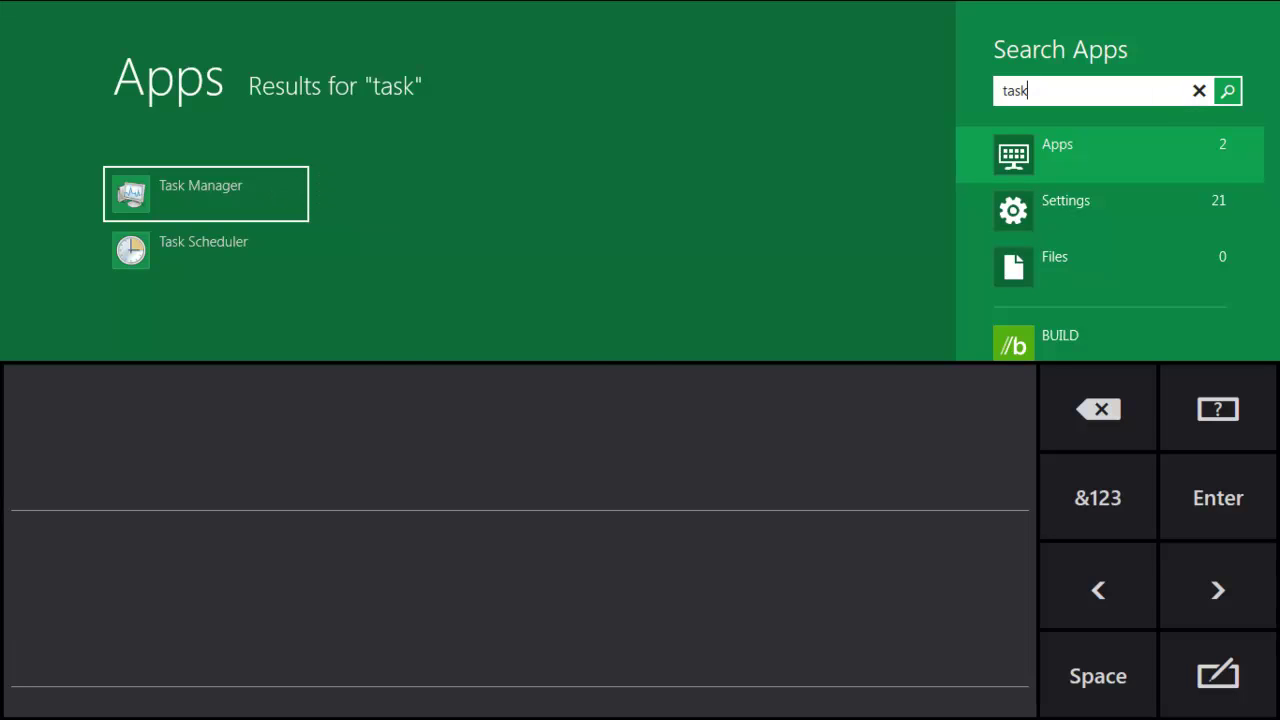
pyautogui.click(1199, 91)
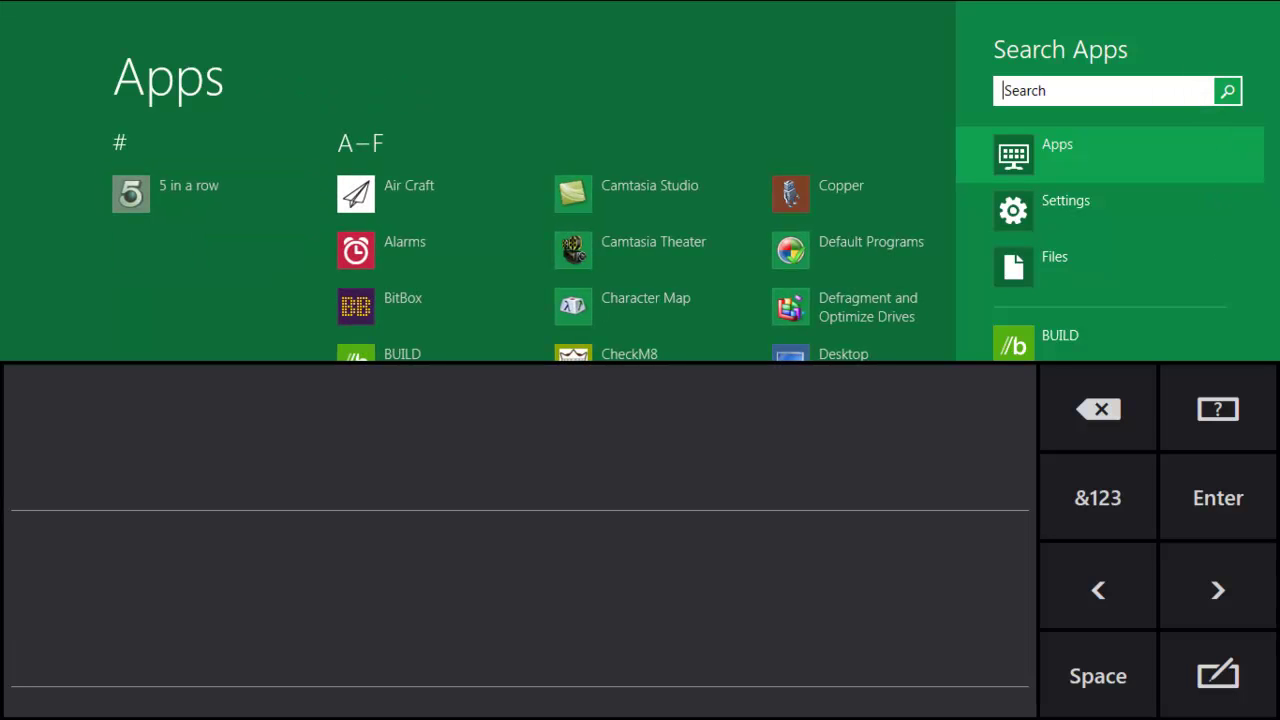
# Step: Switch from handwriting to the standard touch keyboard, search the apps for "task" and open Task Manager
pyautogui.click(1218, 676)
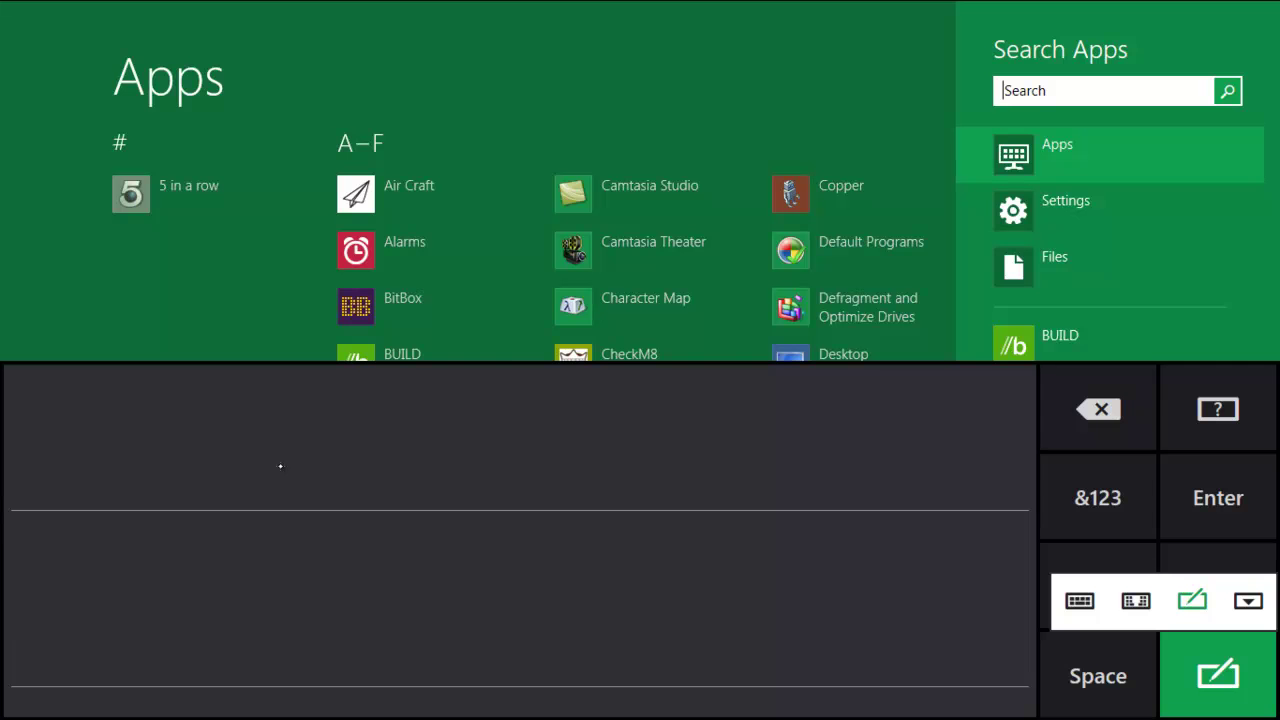
pyautogui.click(1077, 602)
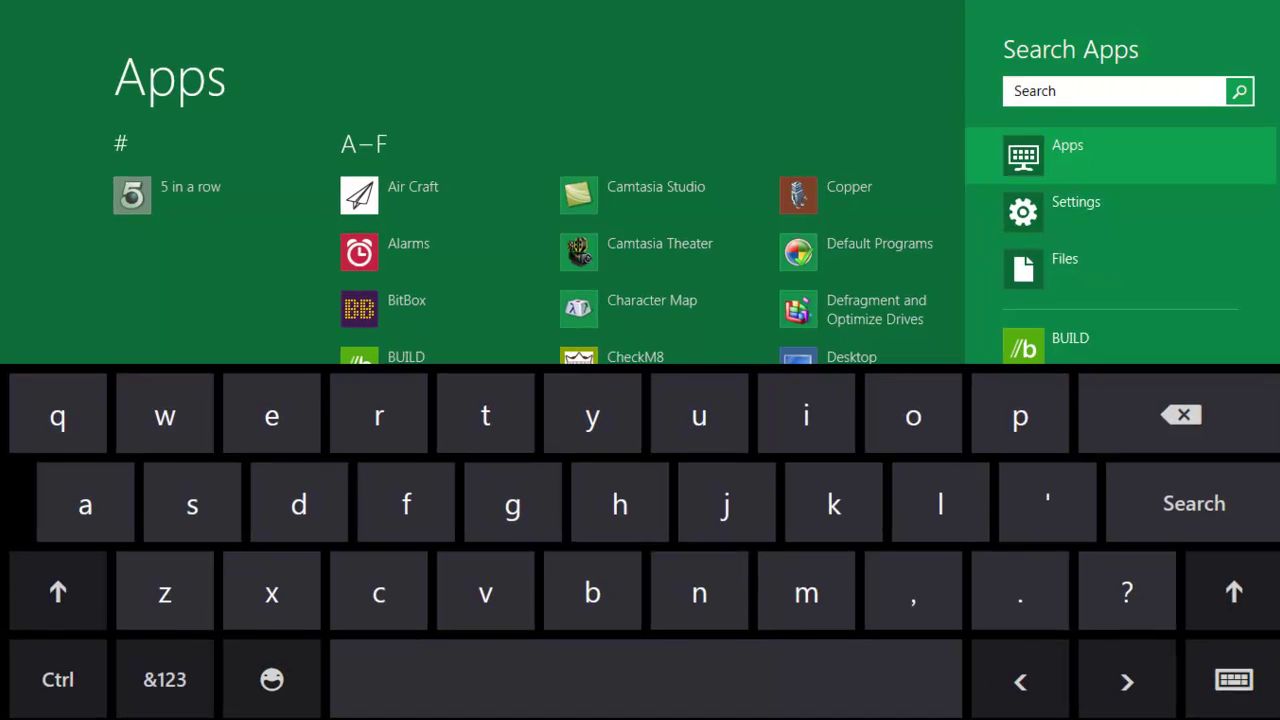
pyautogui.write('task')
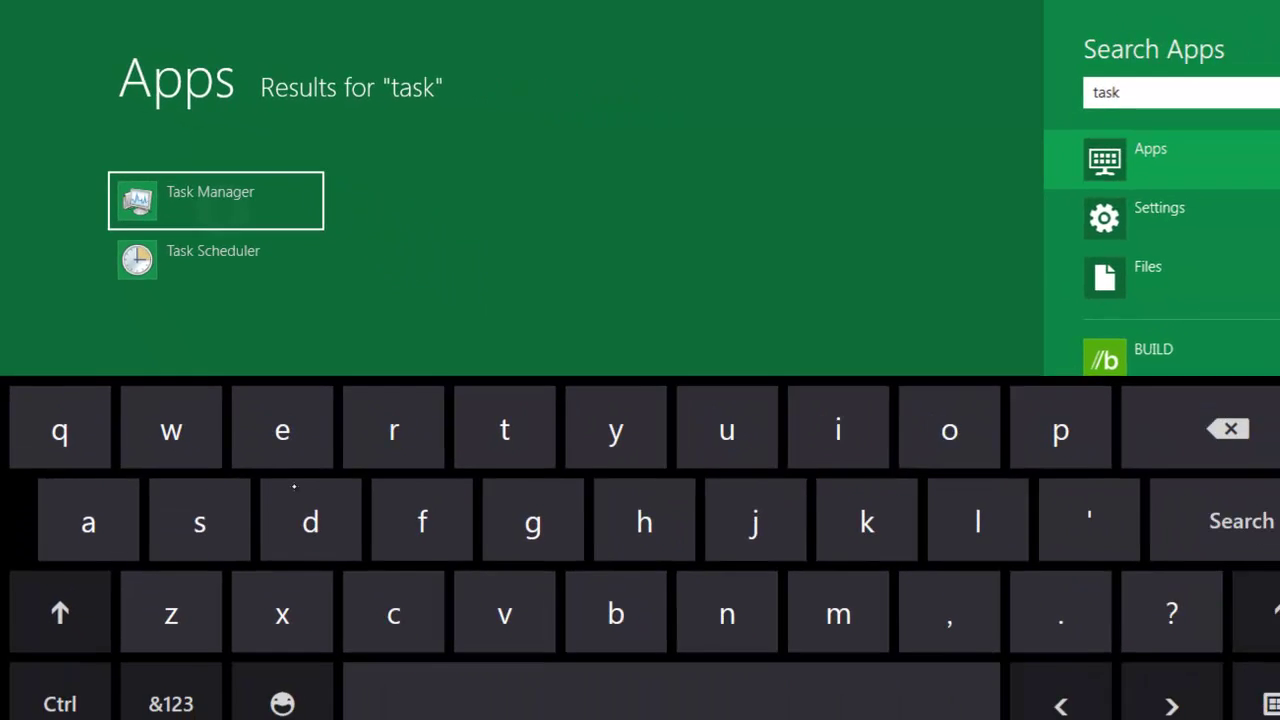
pyautogui.press('Return')
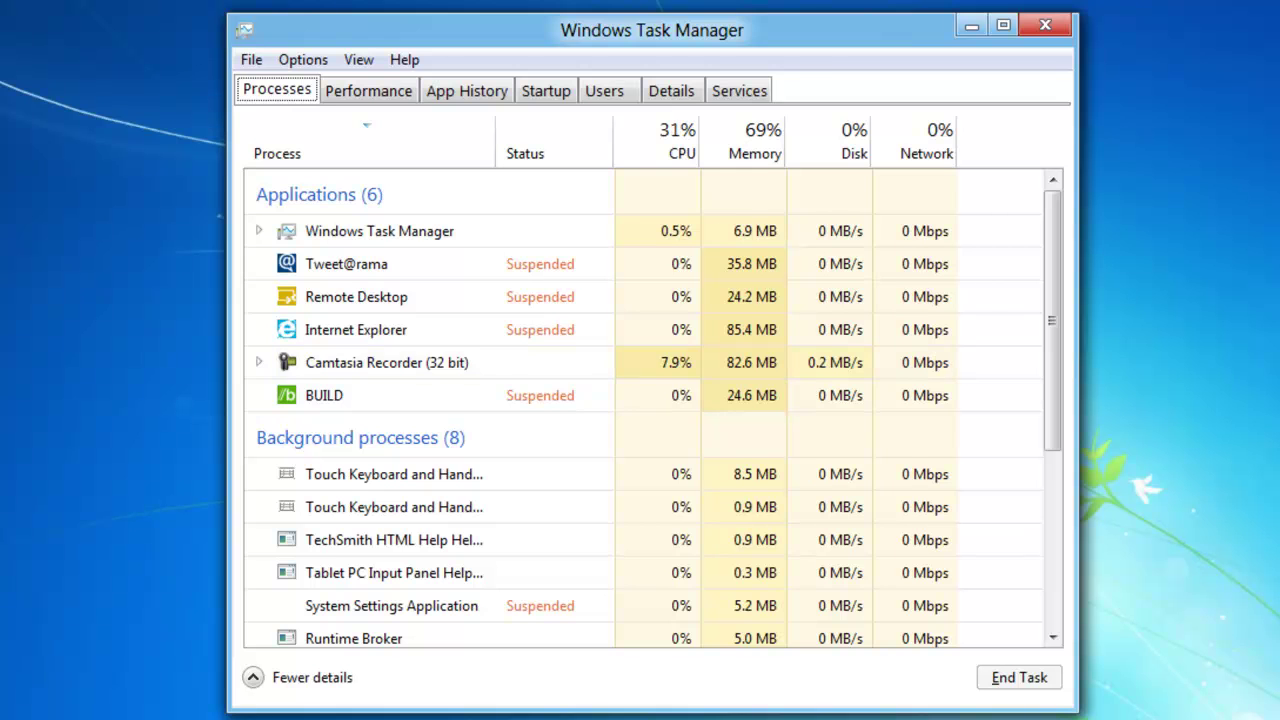
# Step: Look through the applications, background processes and Windows processes in the process list
pyautogui.scroll(-5, 652, 408)
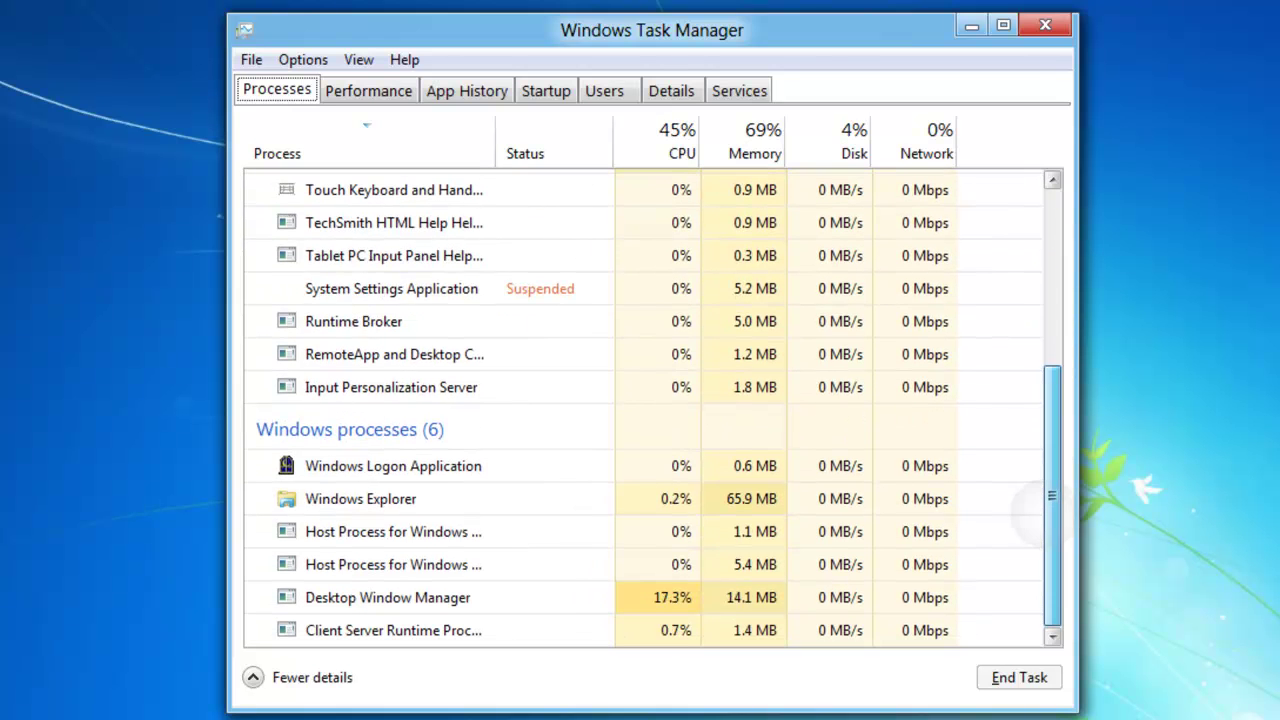
pyautogui.scroll(1, 652, 408)
pyautogui.scroll(3, 652, 408)
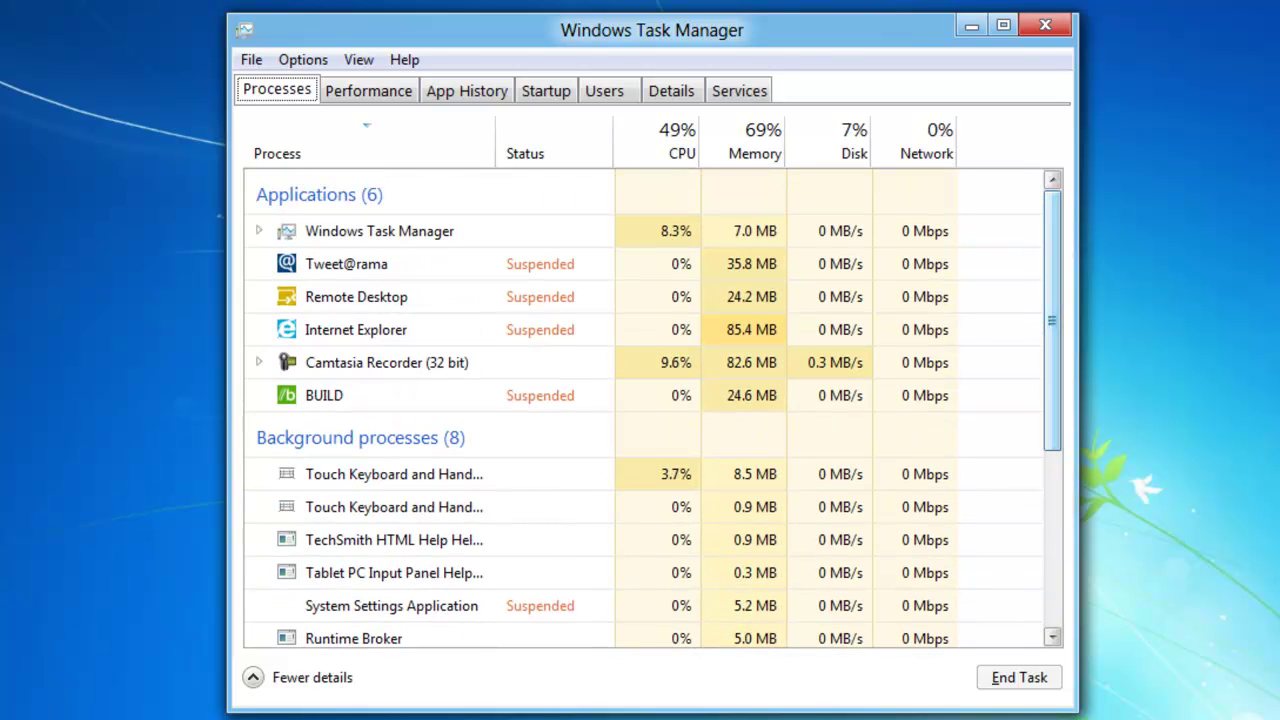
# Step: Review the Performance, App History, Startup, Users, Details and Services views and return to Processes
pyautogui.hotkey('ctrl', 'Tab')
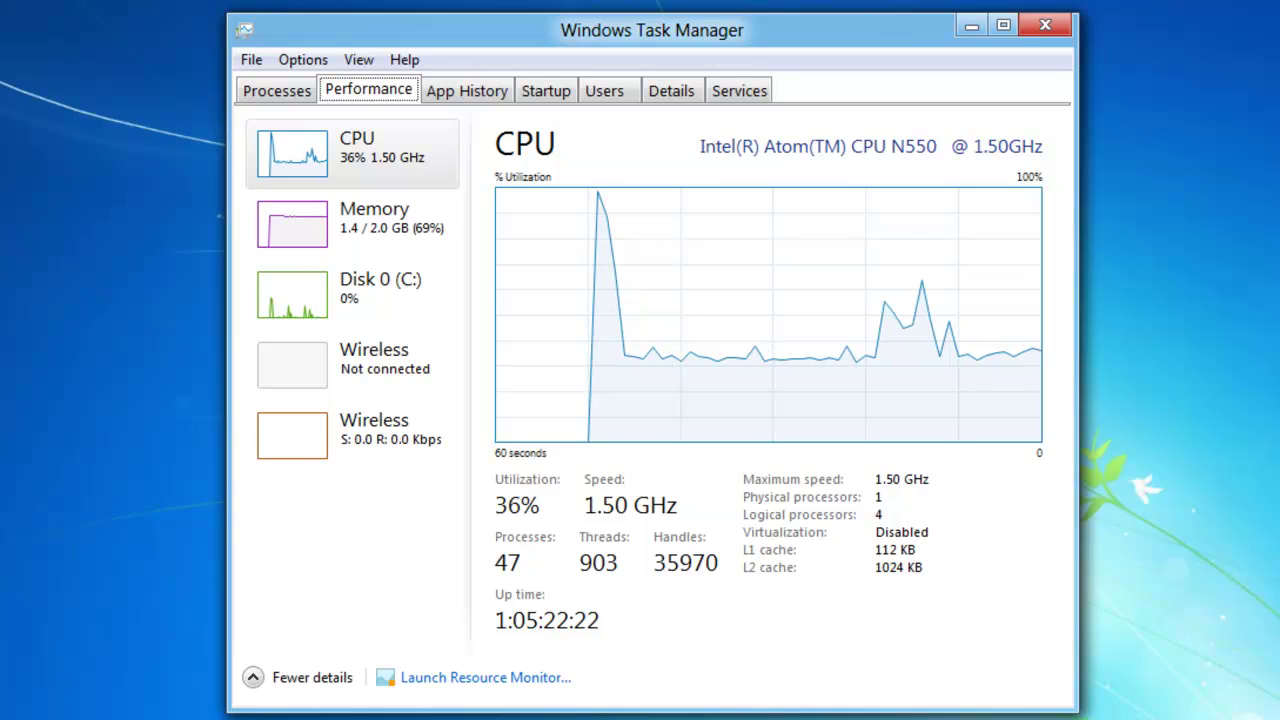
pyautogui.hotkey('ctrl', 'Tab')
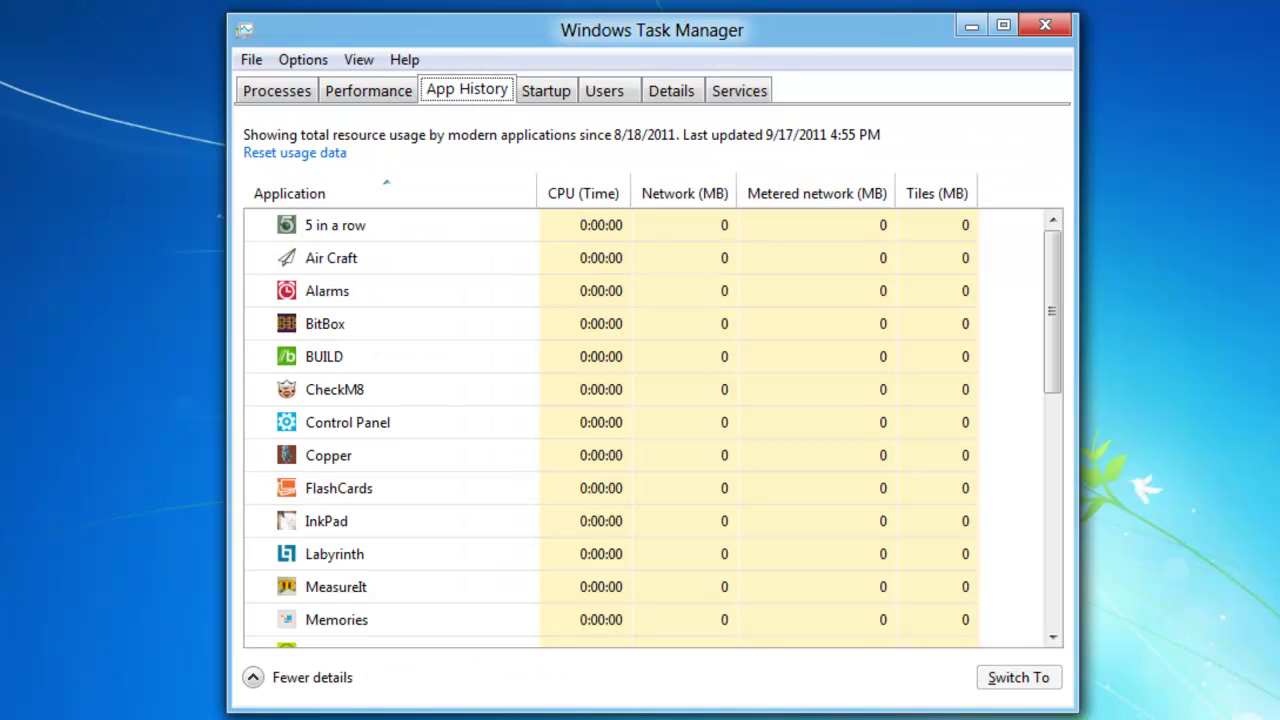
pyautogui.hotkey('ctrl', 'Tab')
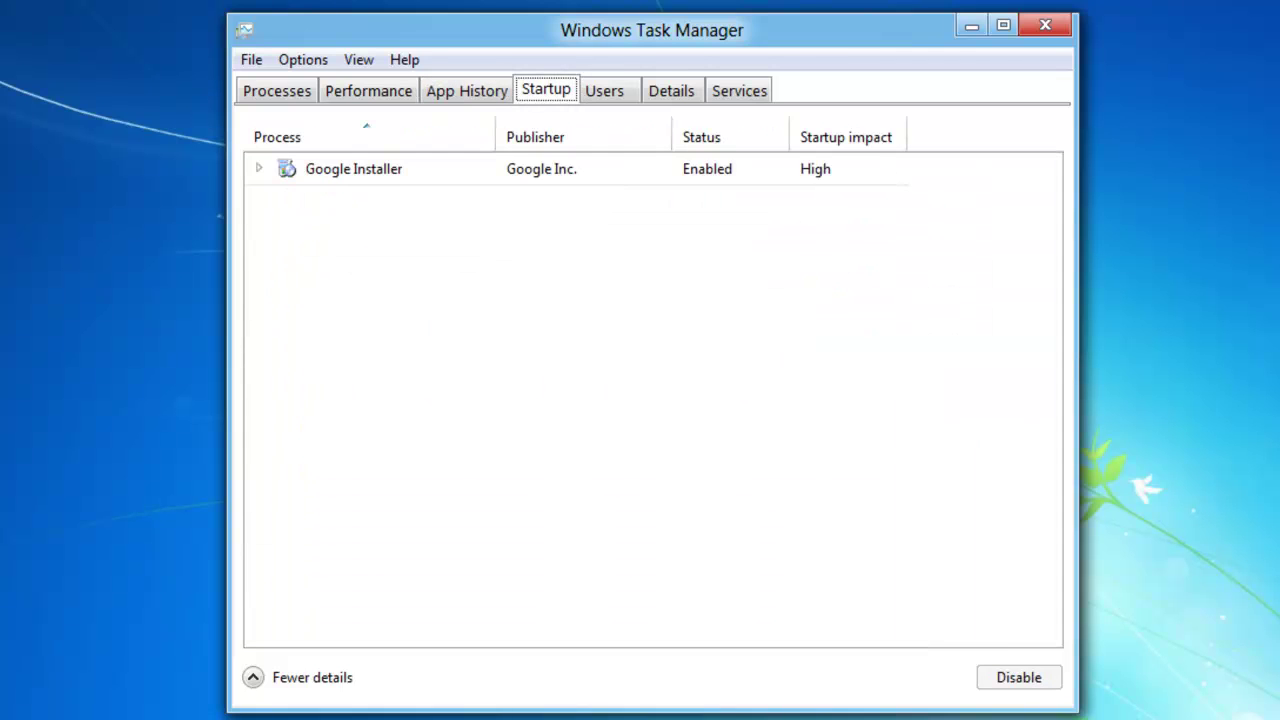
pyautogui.hotkey('ctrl', 'Tab')
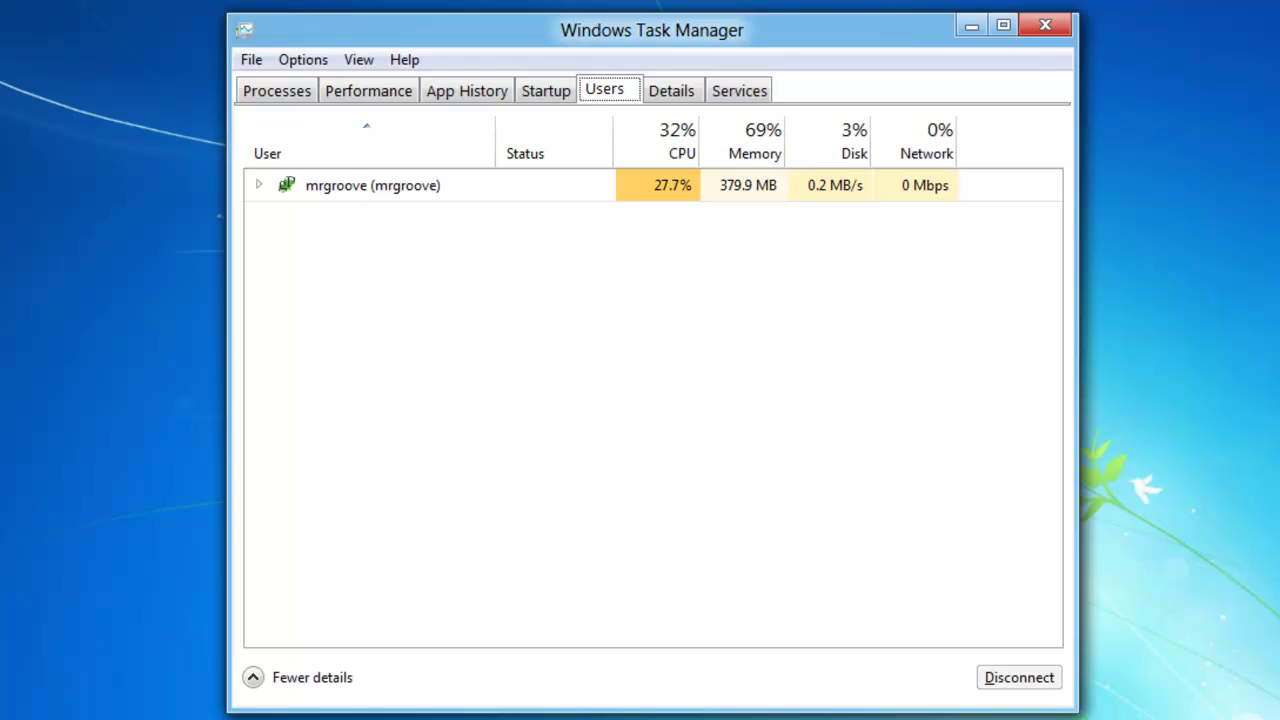
pyautogui.hotkey('ctrl', 'Tab')
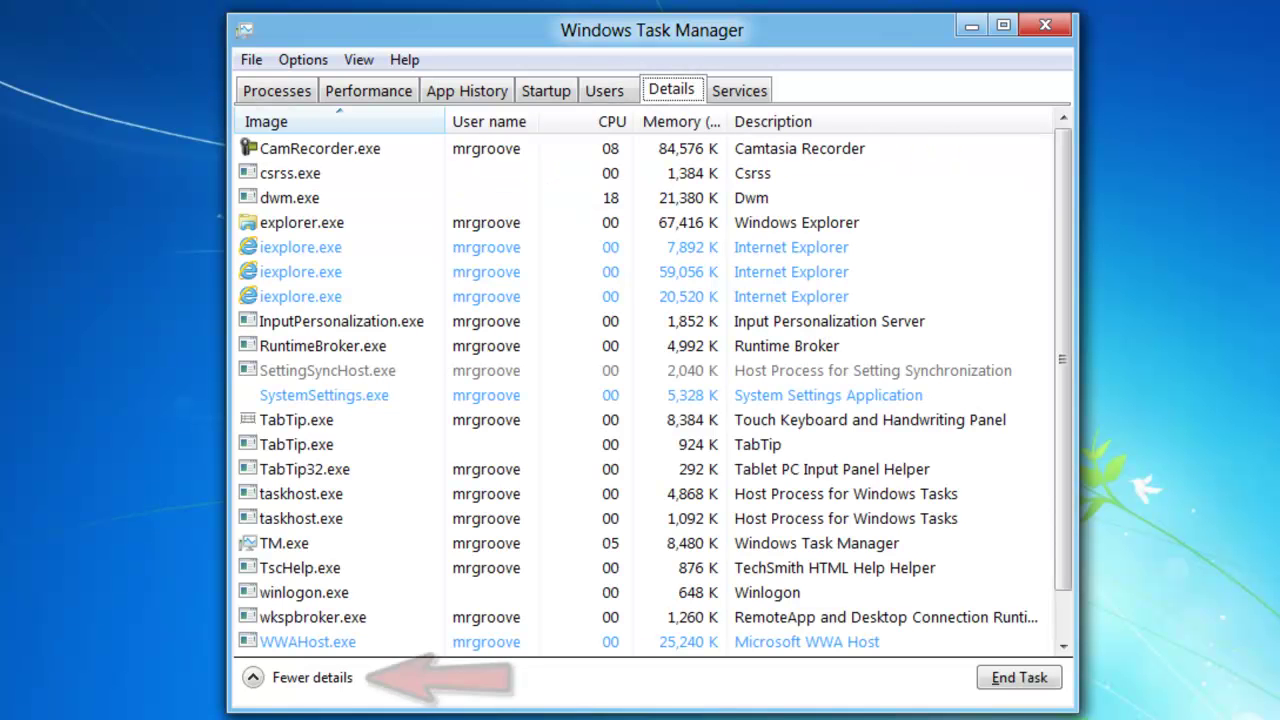
pyautogui.hotkey('ctrl', 'Tab')
pyautogui.hotkey('ctrl', 'Tab')
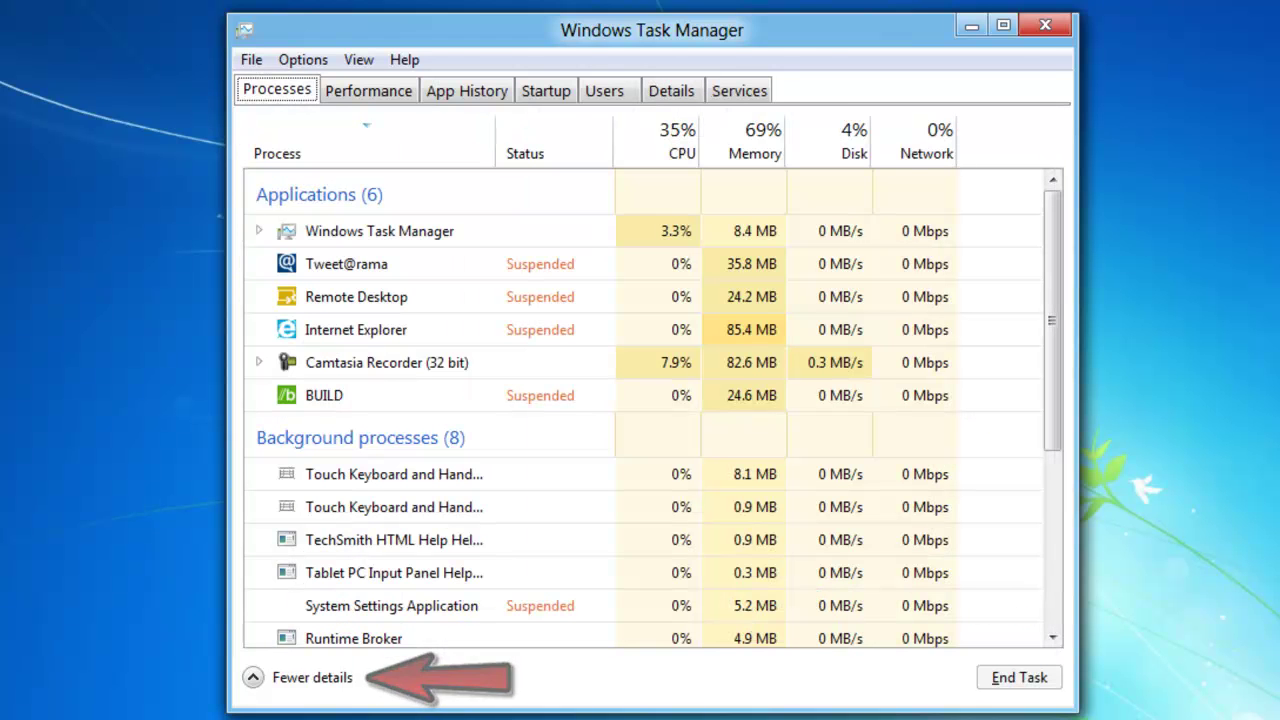
# Step: Reduce Task Manager to the fewer-details view and end the Remote Desktop task
pyautogui.hotkey('alt', 'd')
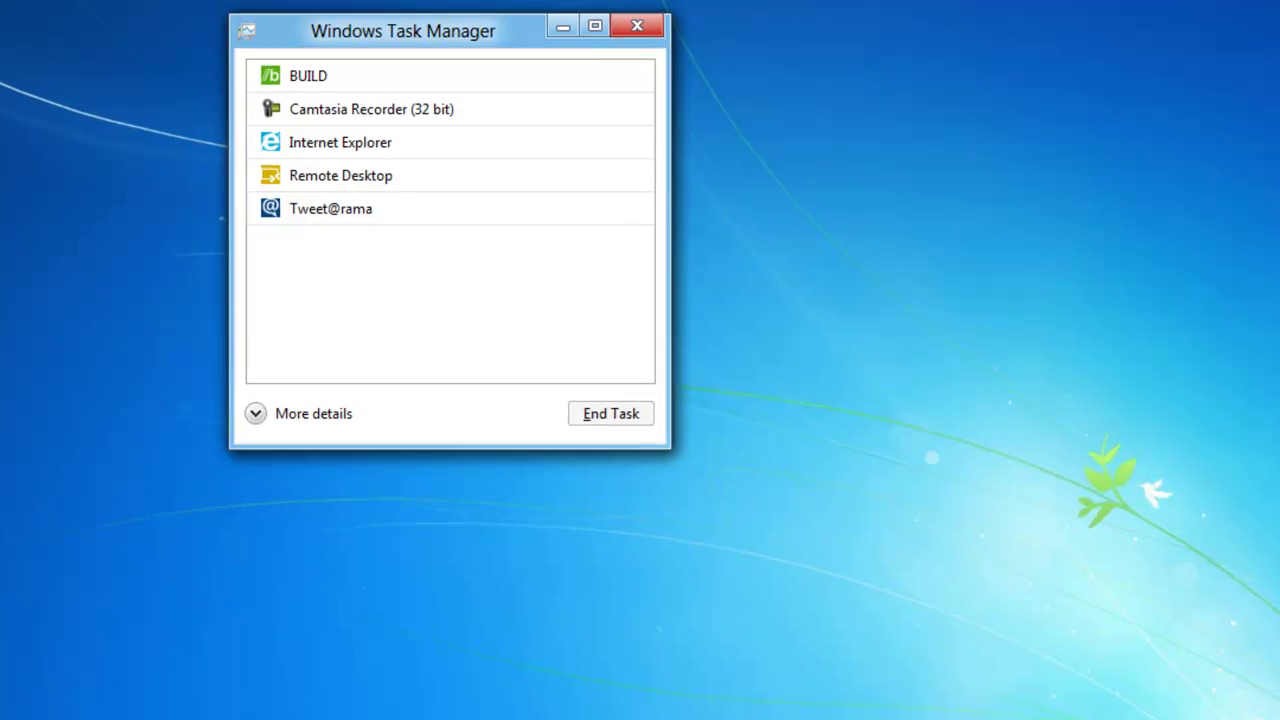
pyautogui.click(486, 175)
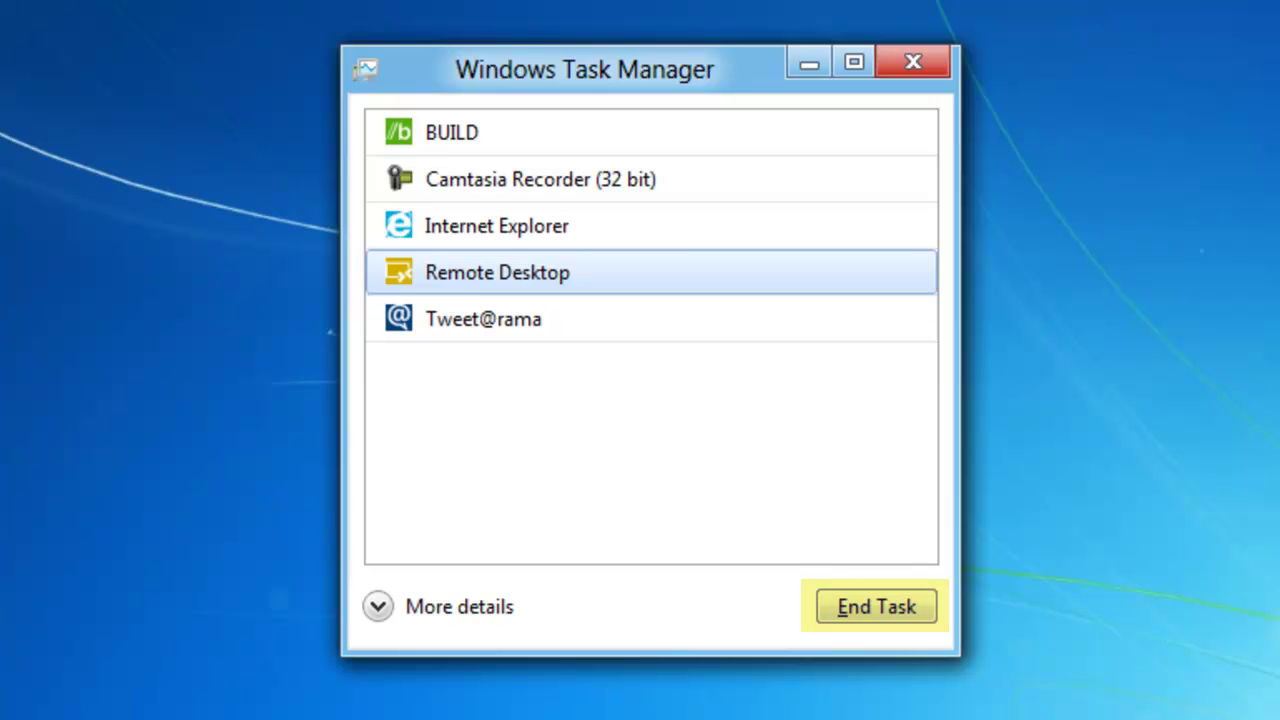
pyautogui.click(877, 605)
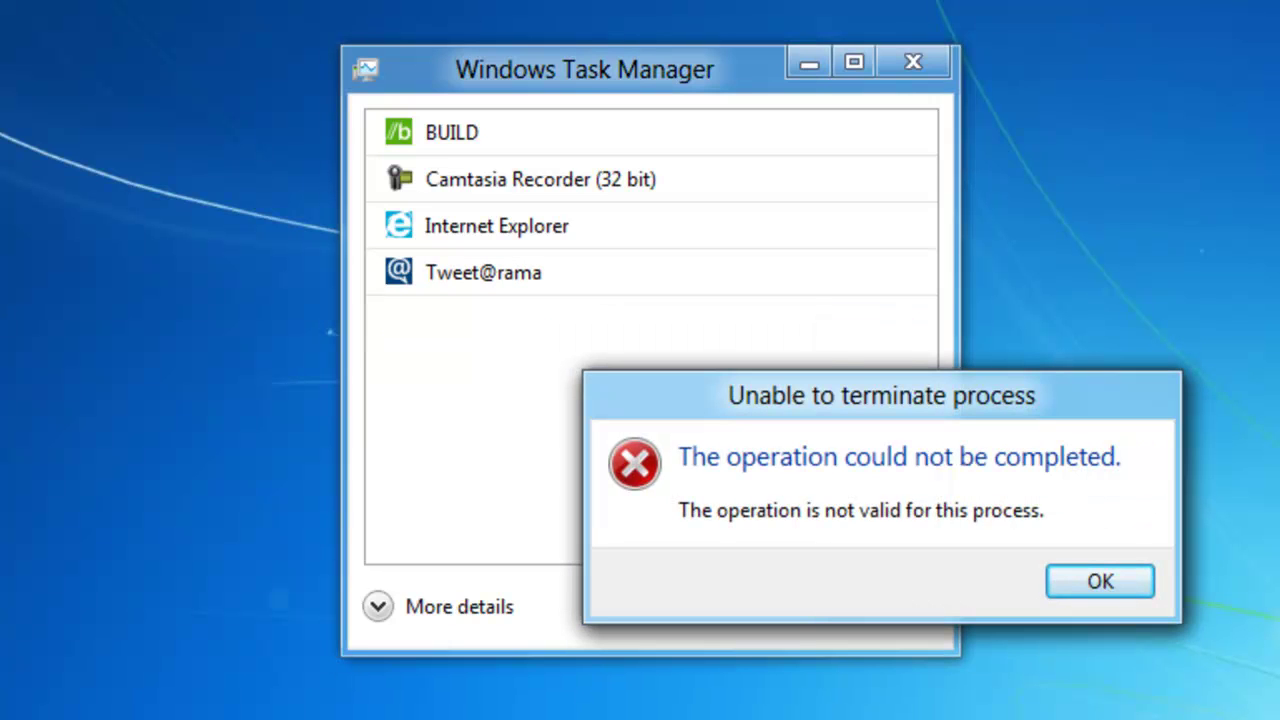
pyautogui.press('Return')
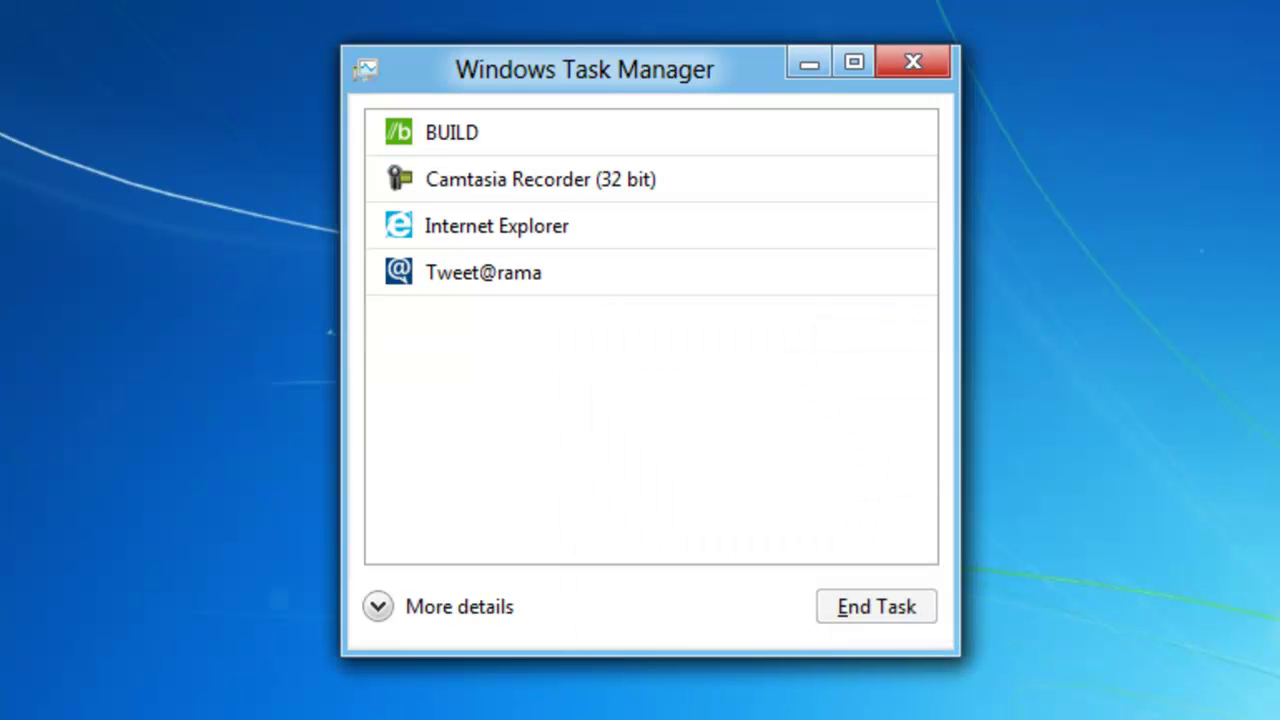
# Step: End the Internet Explorer task and dismiss the resulting message
pyautogui.click(650, 225)
pyautogui.press('Tab')
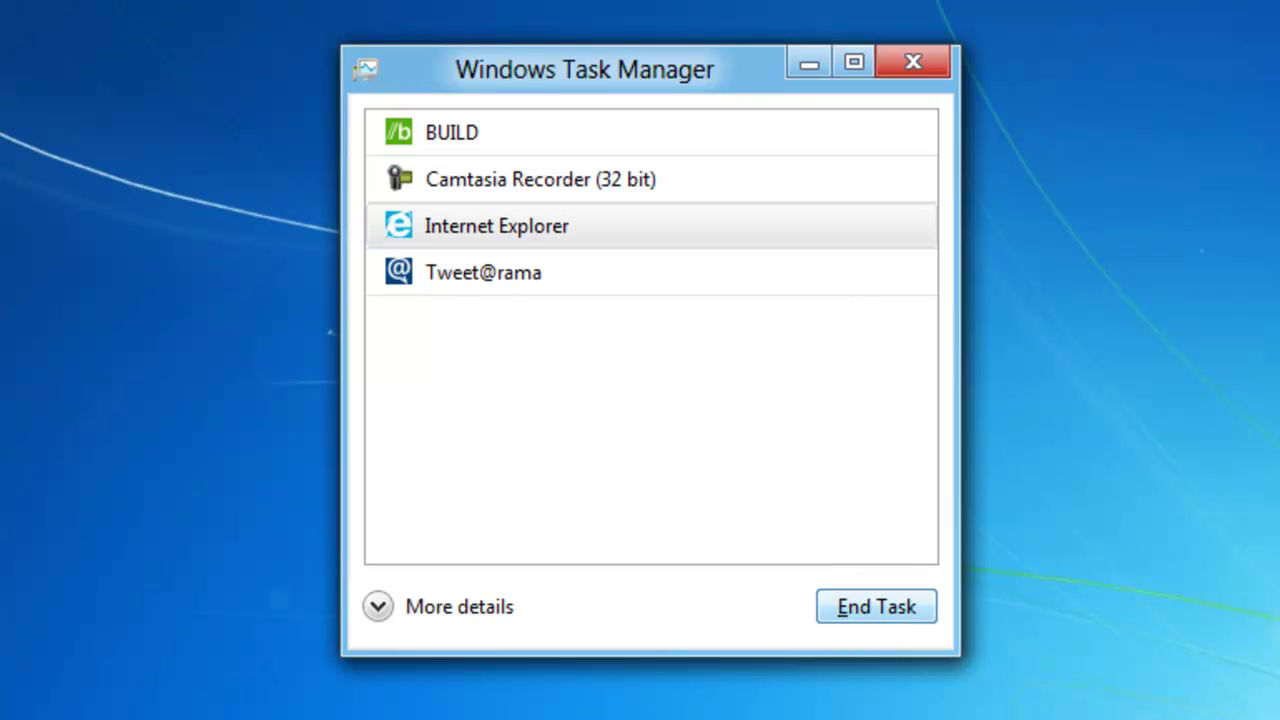
pyautogui.press('Return')
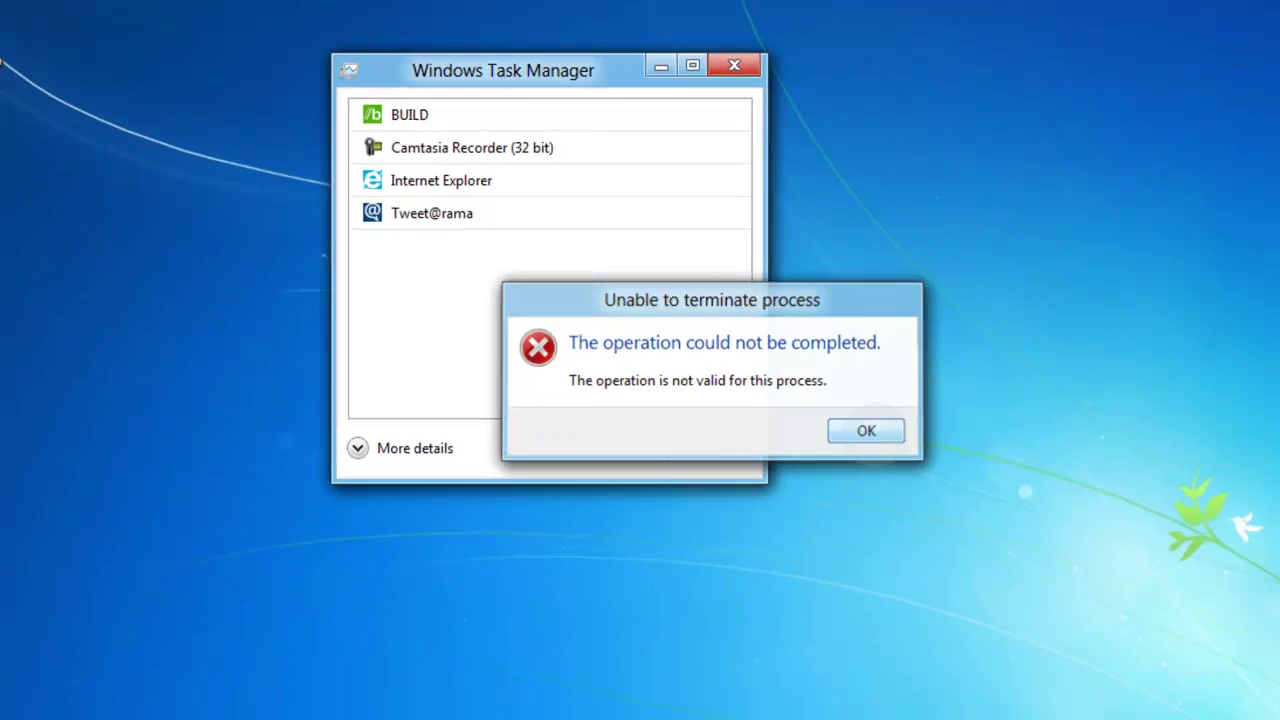
pyautogui.press('Return')
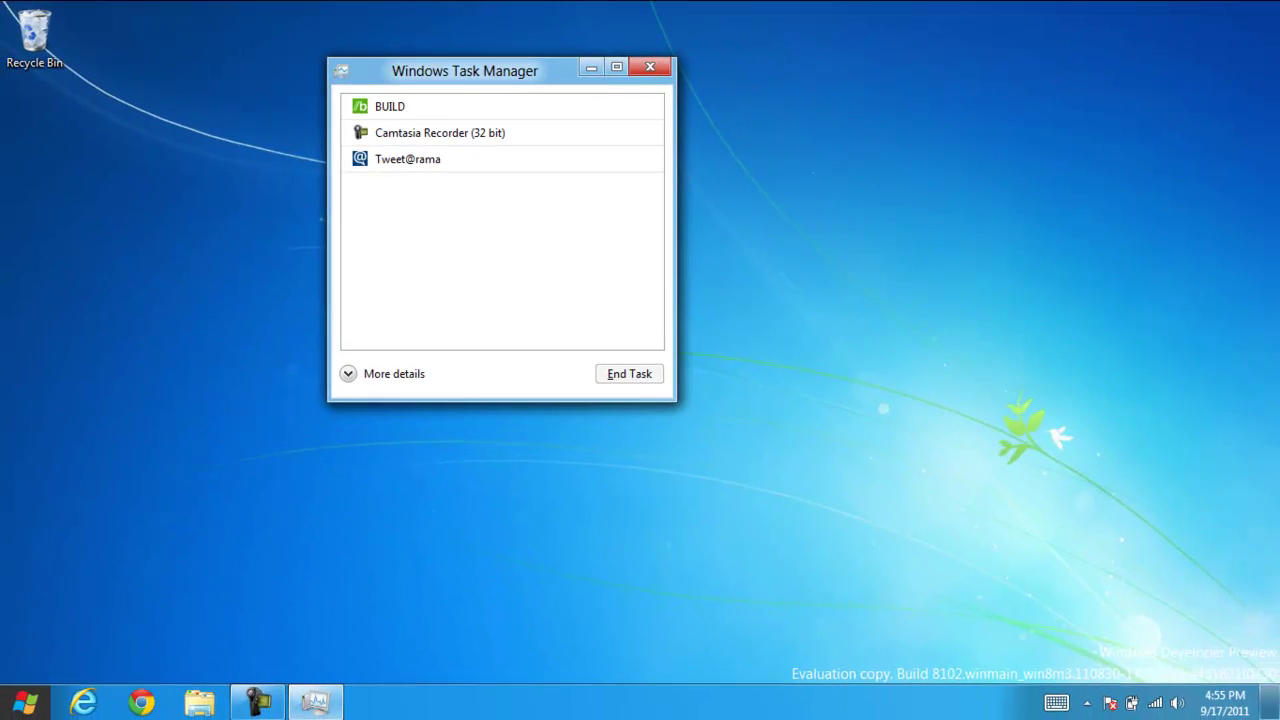
# Step: Expand Task Manager to show more details and close it
pyautogui.click(380, 376)
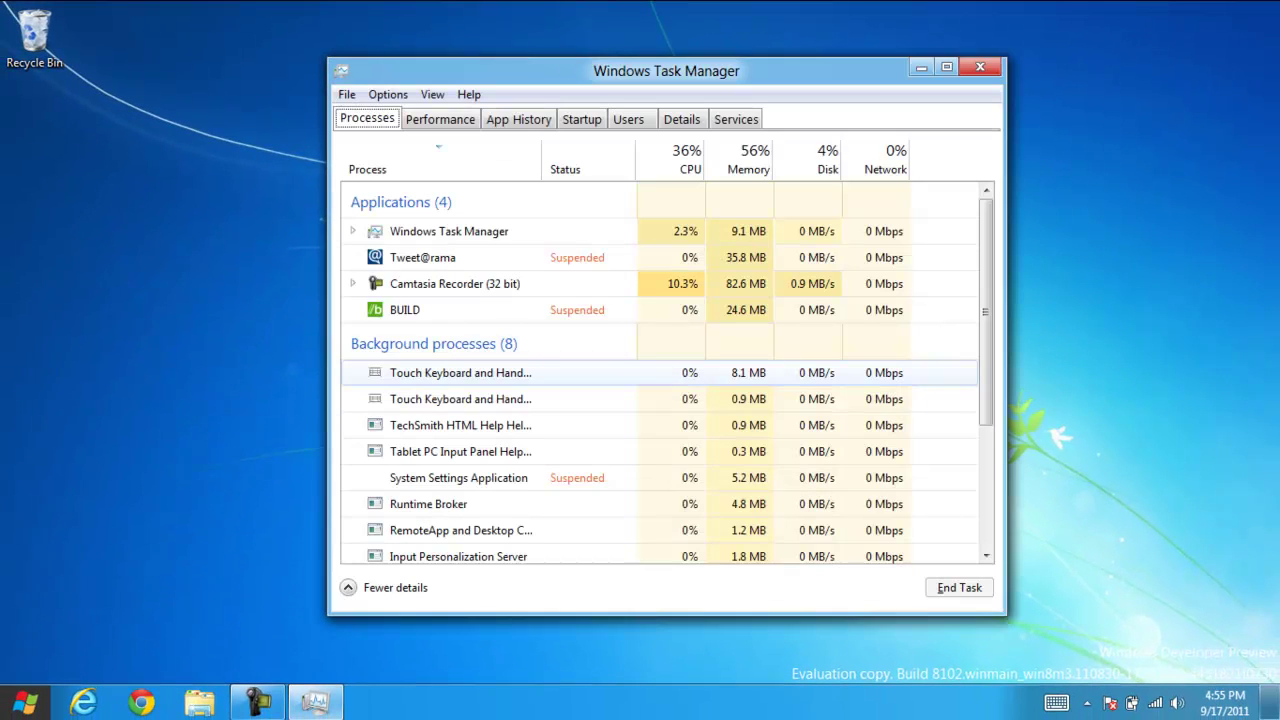
pyautogui.hotkey('alt', 'F4')
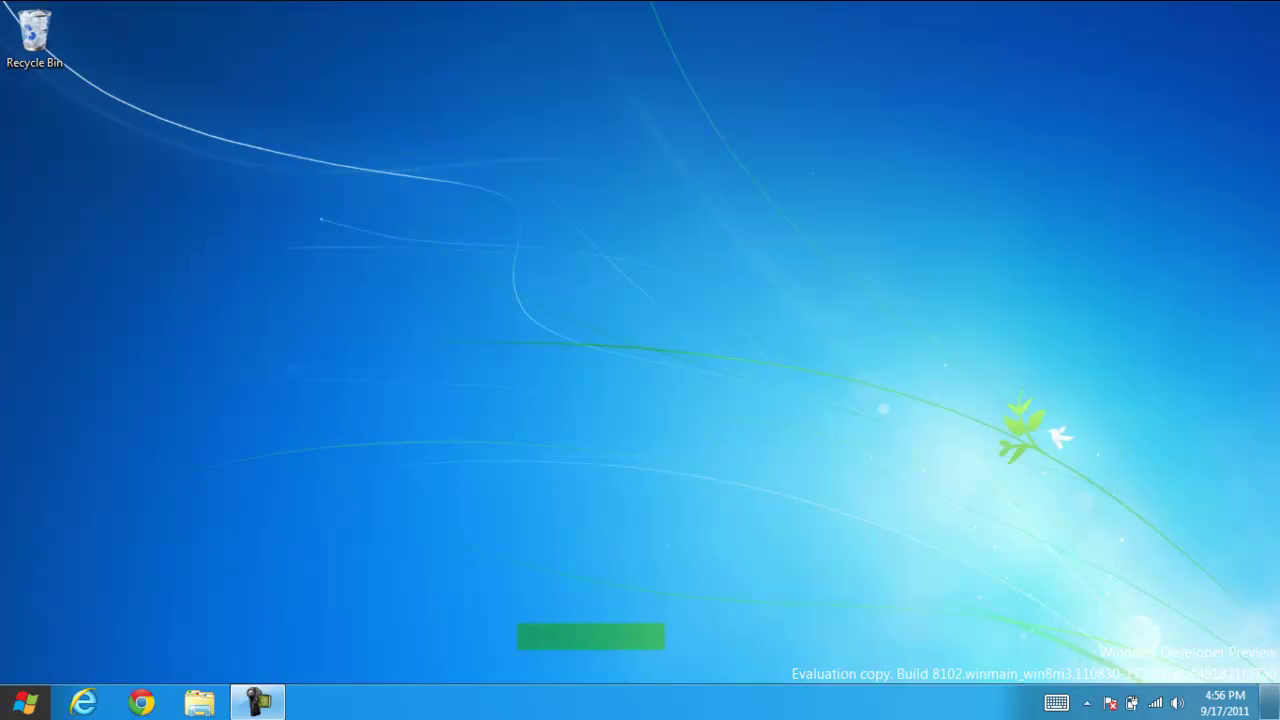
# Step: Start Task Manager from the taskbar and close its window again
pyautogui.rightClick(502, 701)
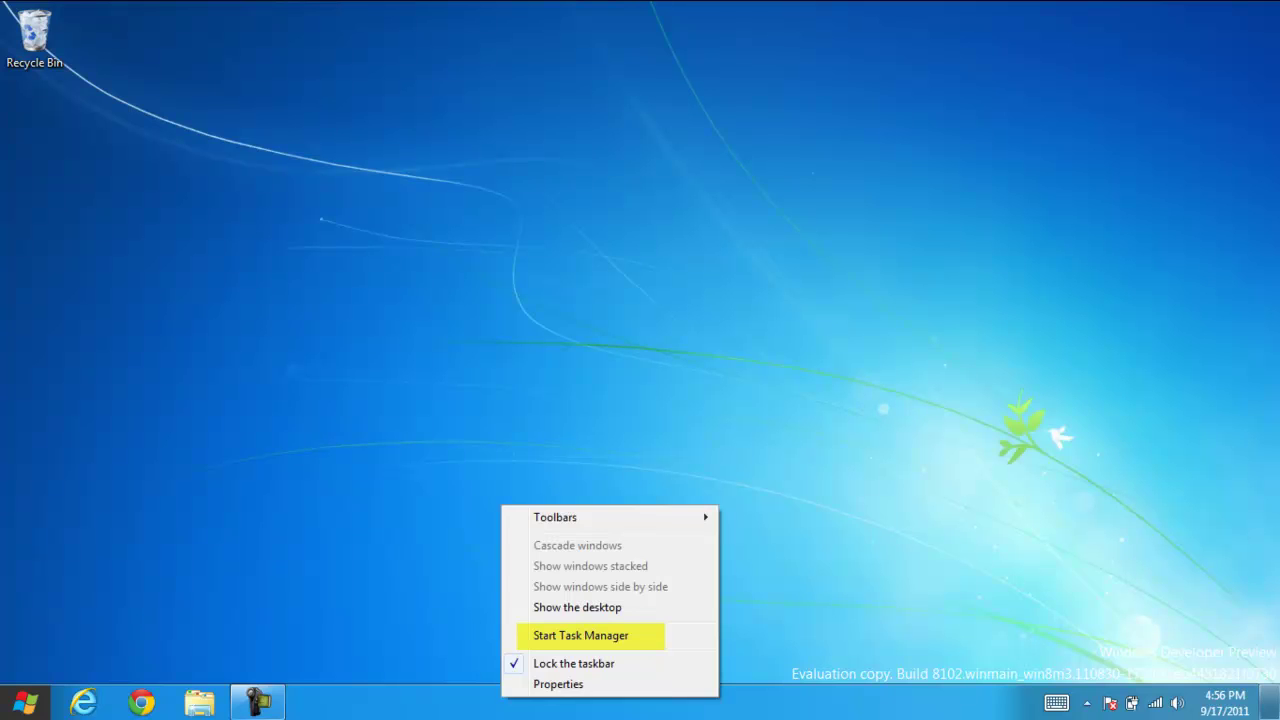
pyautogui.click(563, 635)
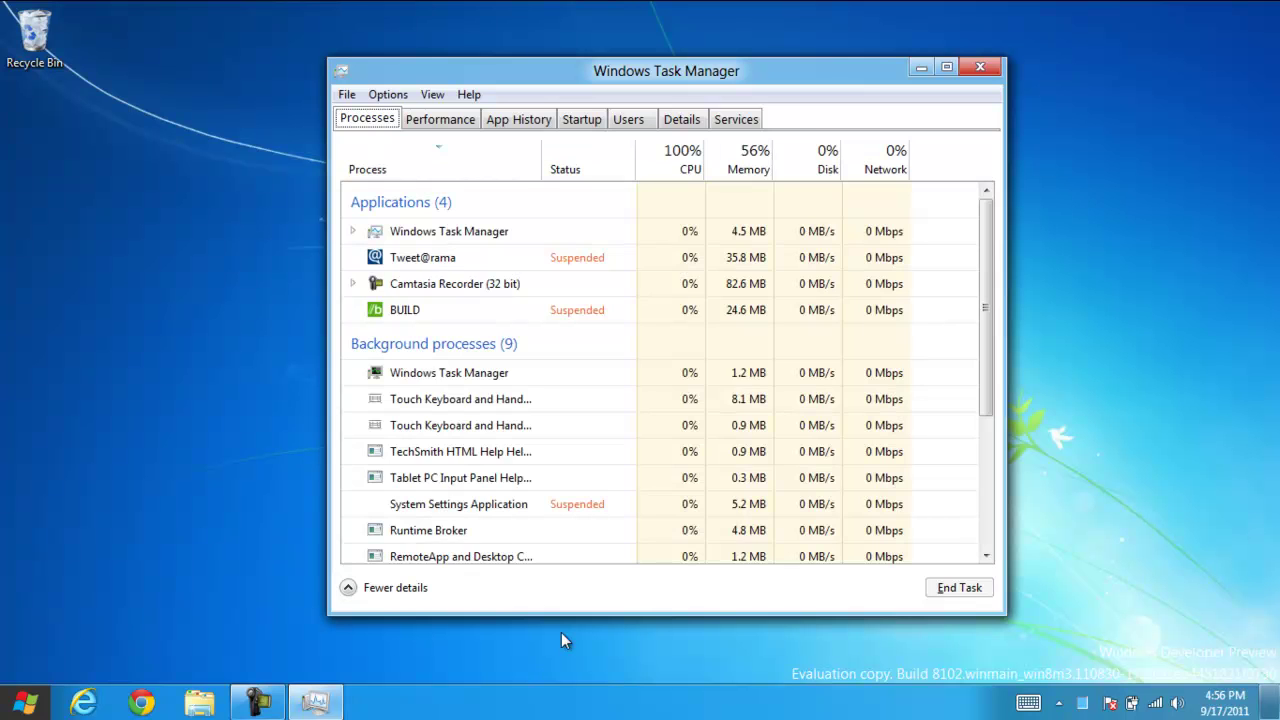
pyautogui.click(976, 66)
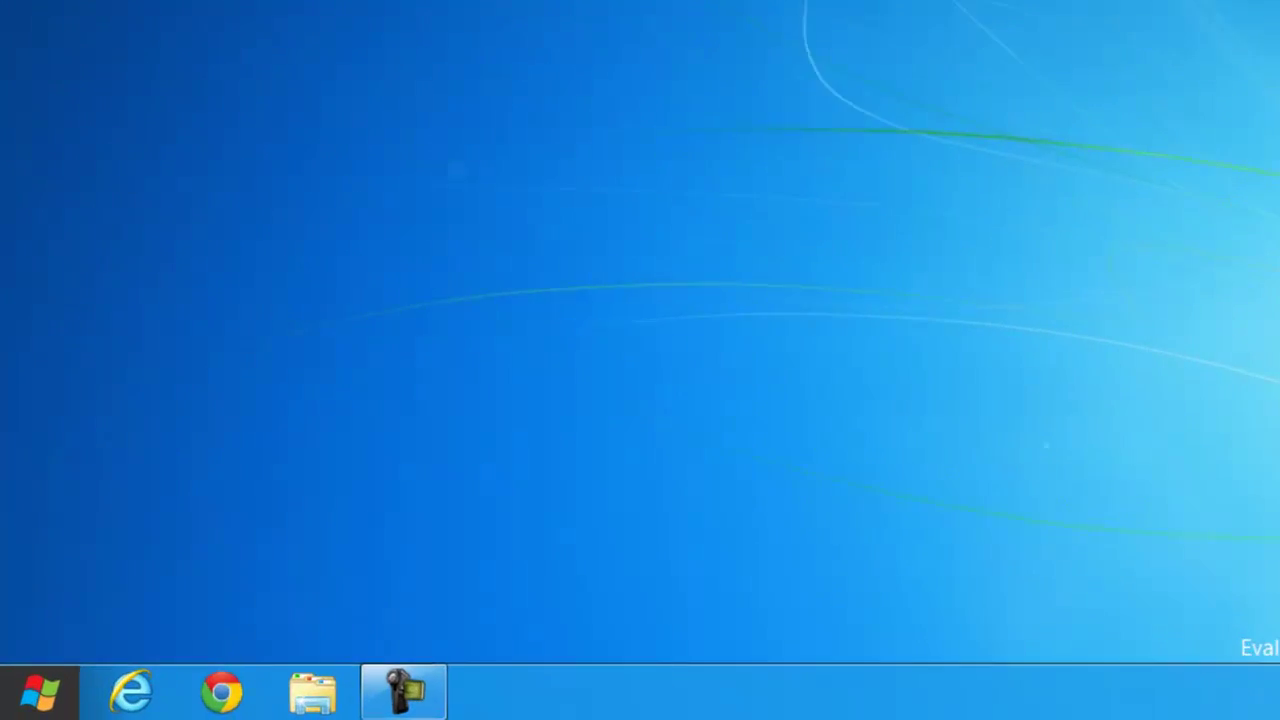
# Step: Launch the classic Task Manager by running the command taskmgr
pyautogui.press('super+r')
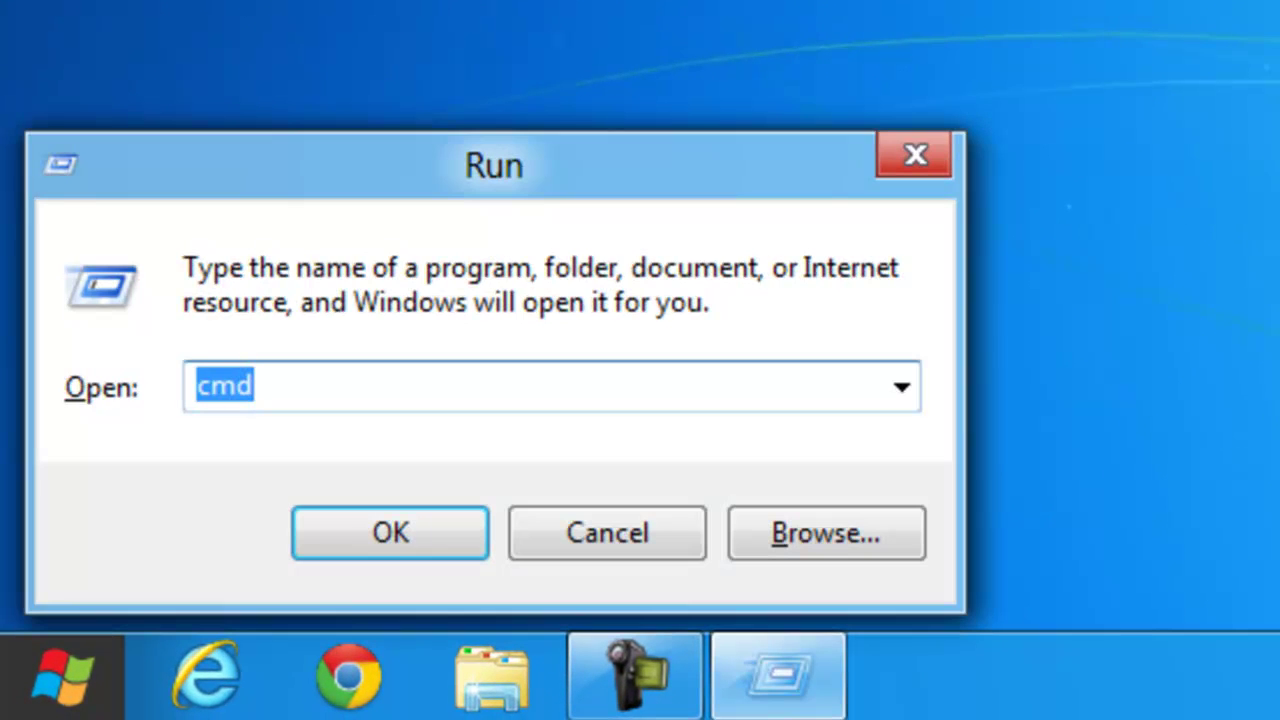
pyautogui.write('taskmgr')
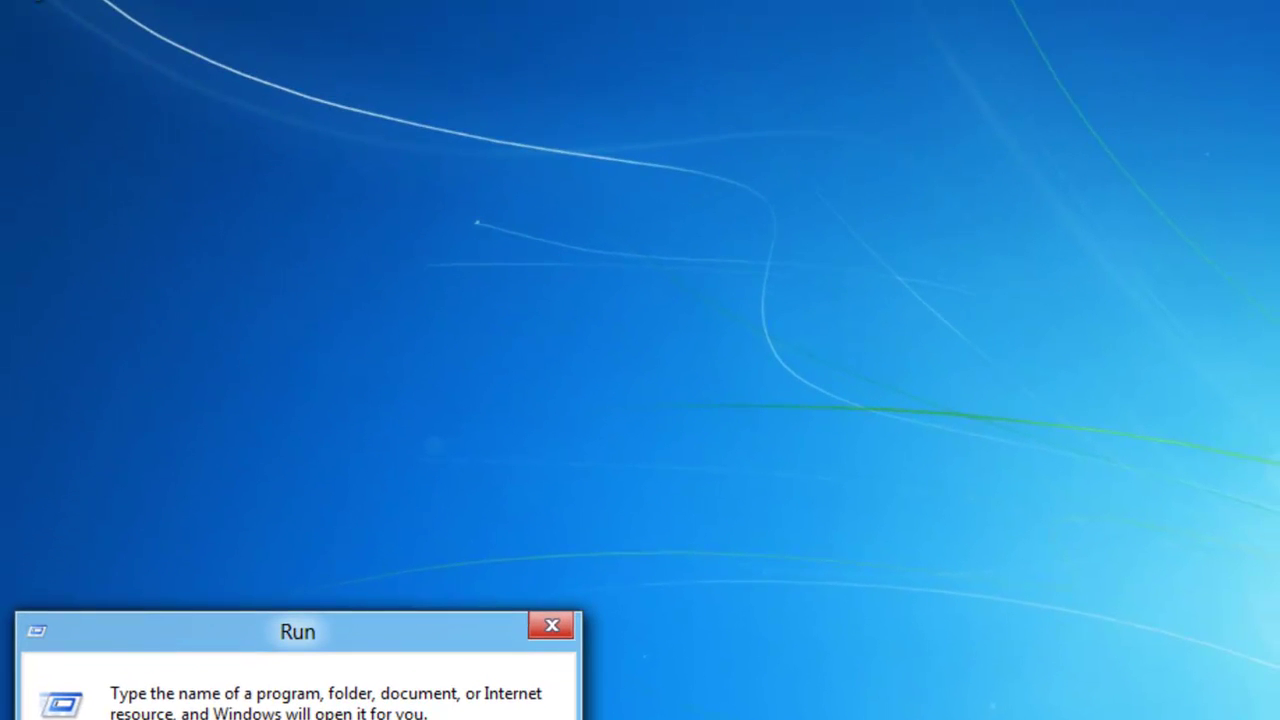
pyautogui.press('Return')
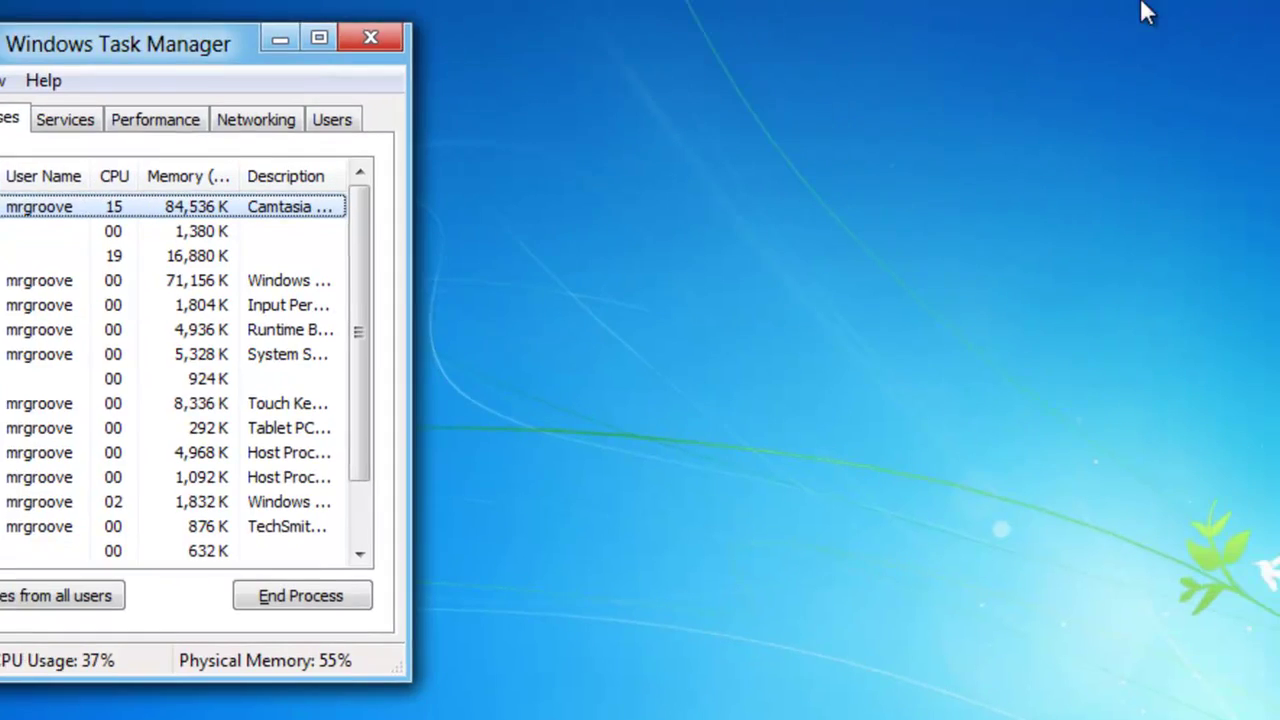
# Step: Review the Applications, Processes and Performance views of the classic Task Manager, trying the compact Processes view, and close the window
pyautogui.moveTo(456, 54); pyautogui.dragTo(953, 63)
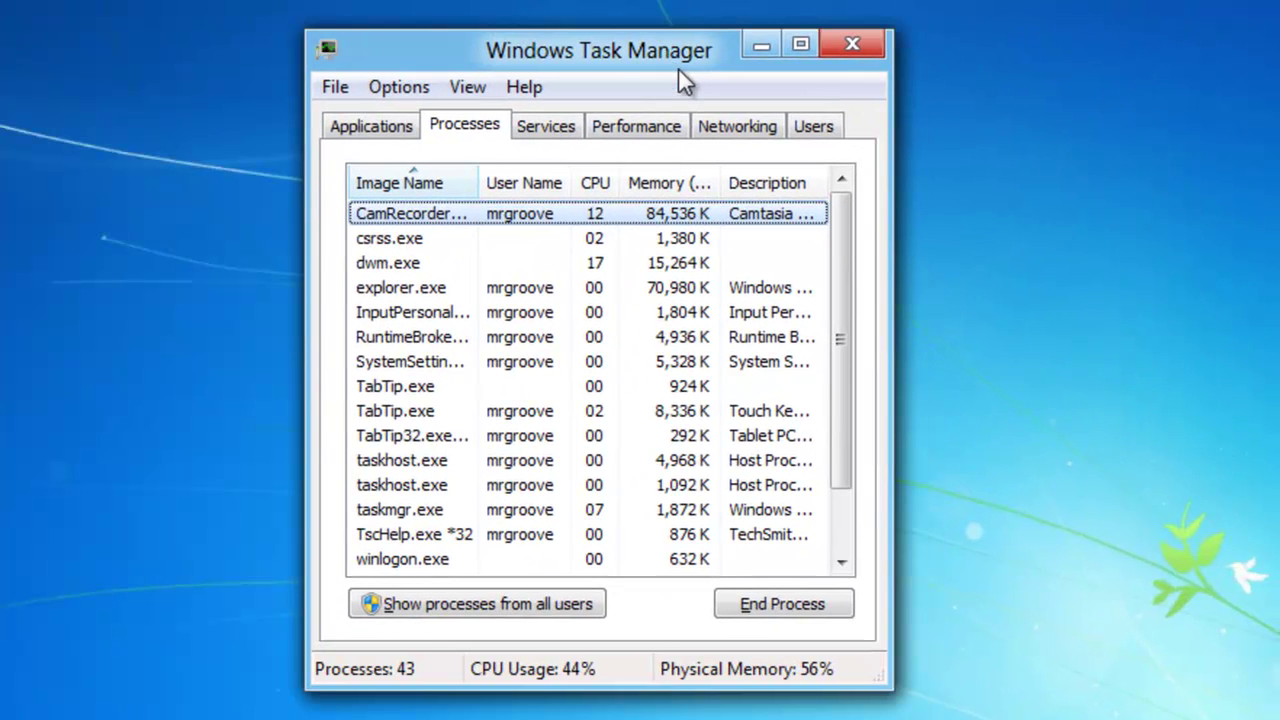
pyautogui.click(400, 130)
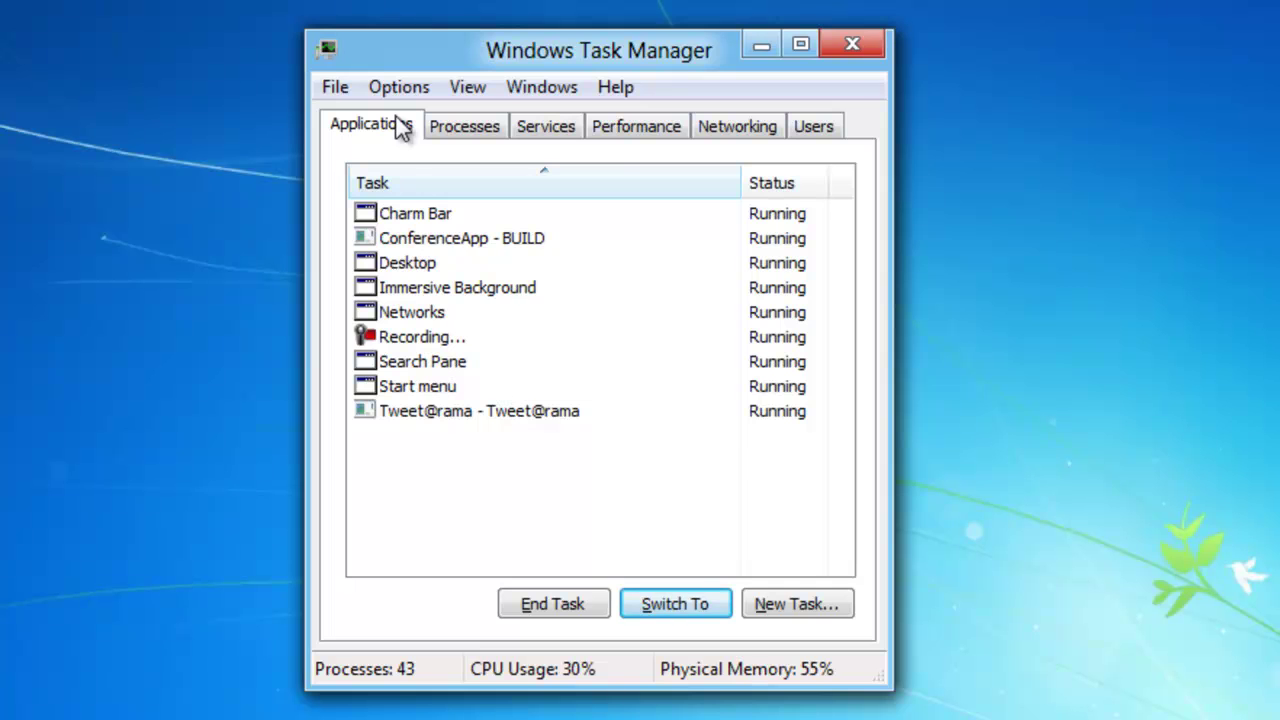
pyautogui.click(481, 140)
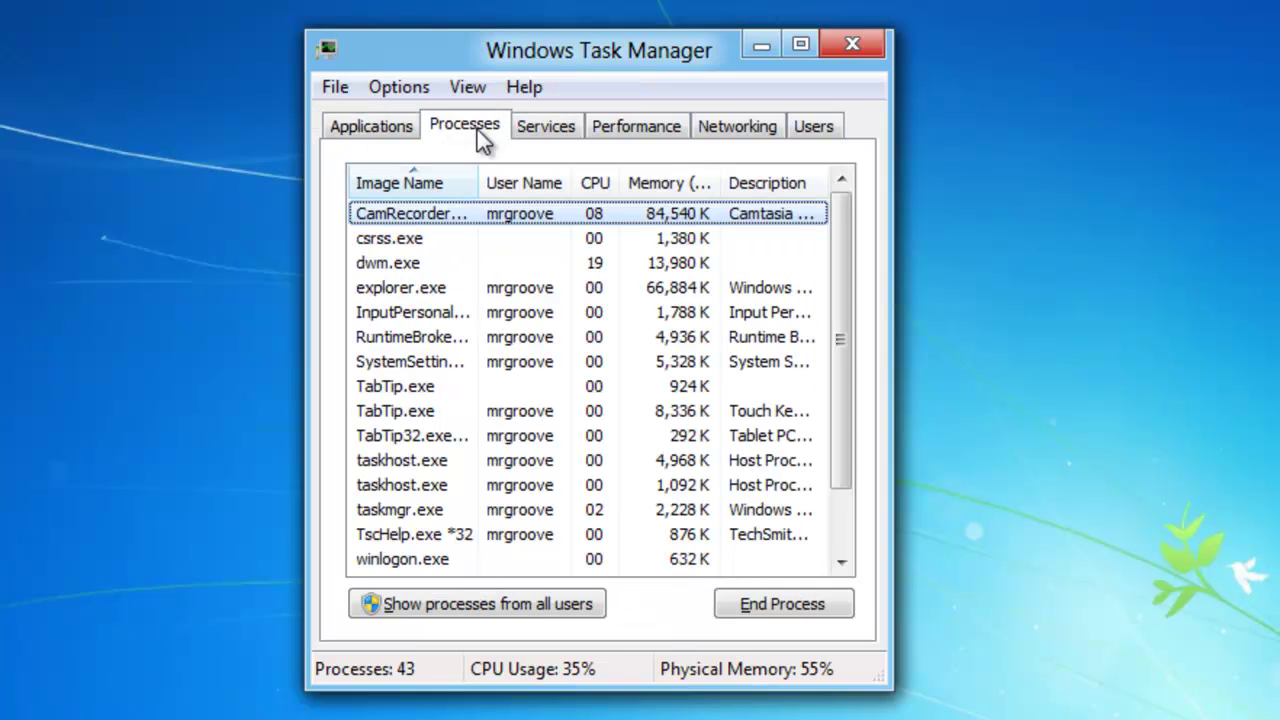
pyautogui.doubleClick(640, 150)
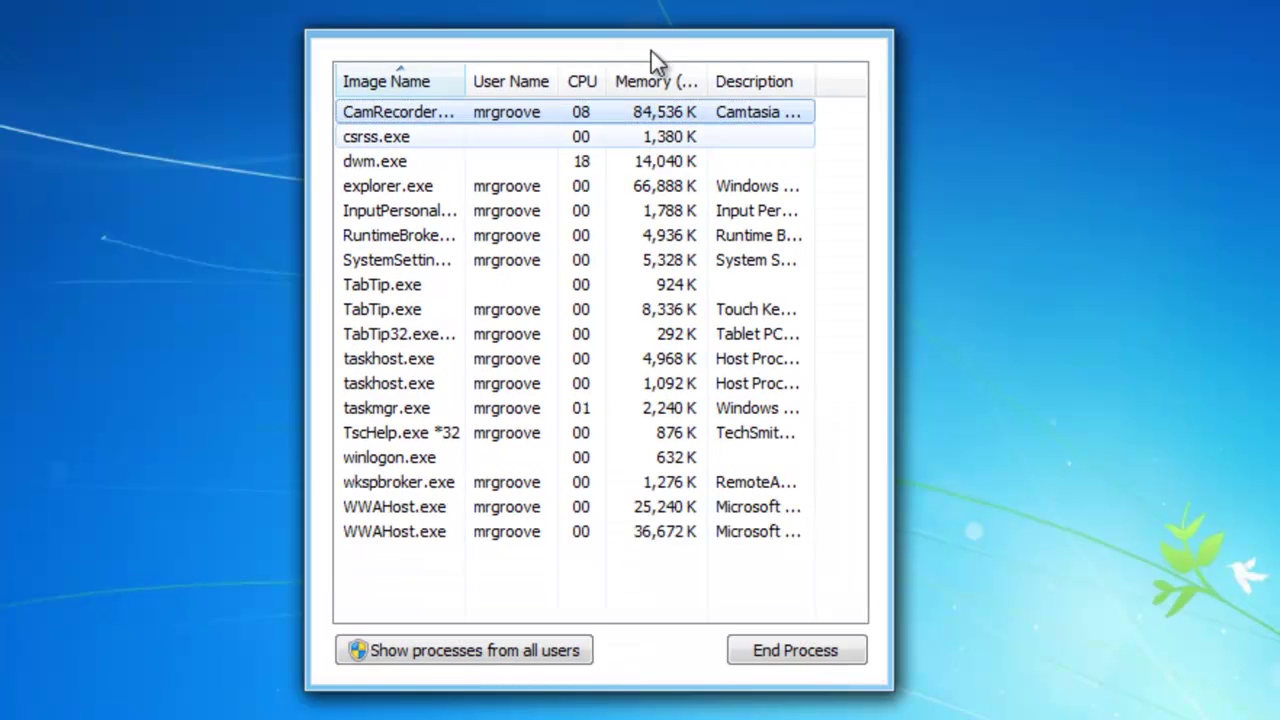
pyautogui.doubleClick(651, 51)
pyautogui.click(640, 124)
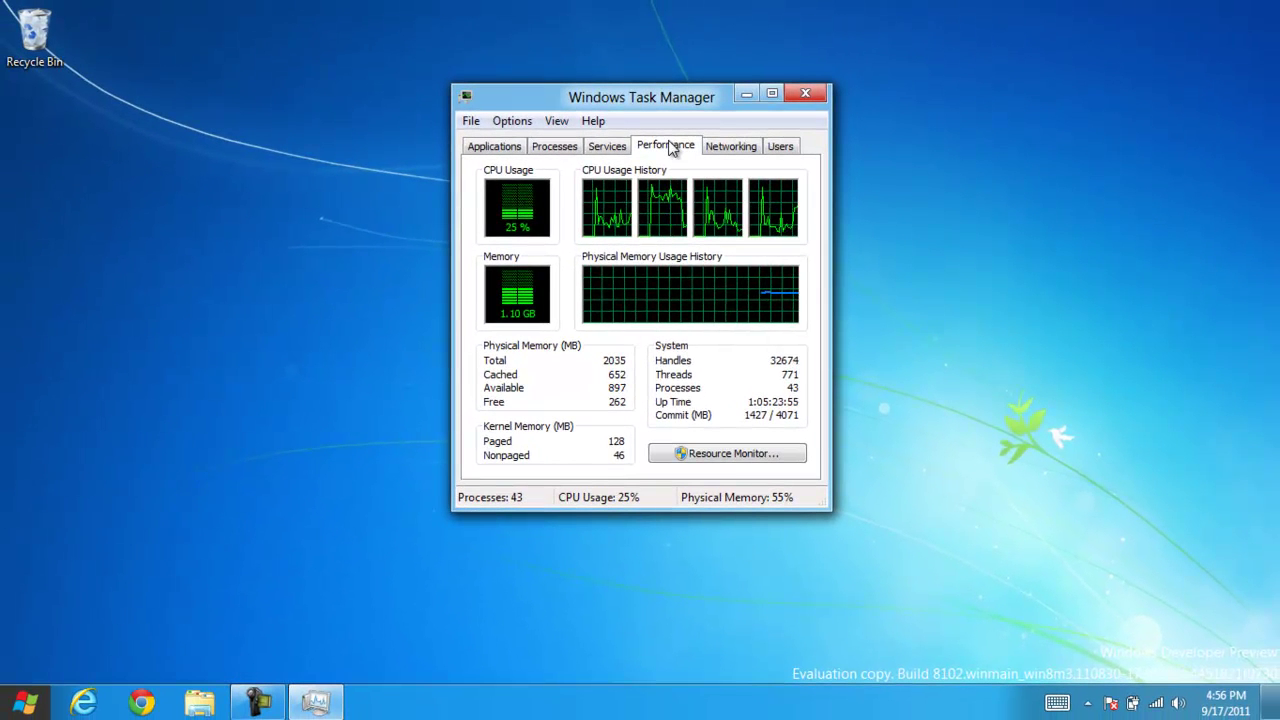
pyautogui.click(801, 96)
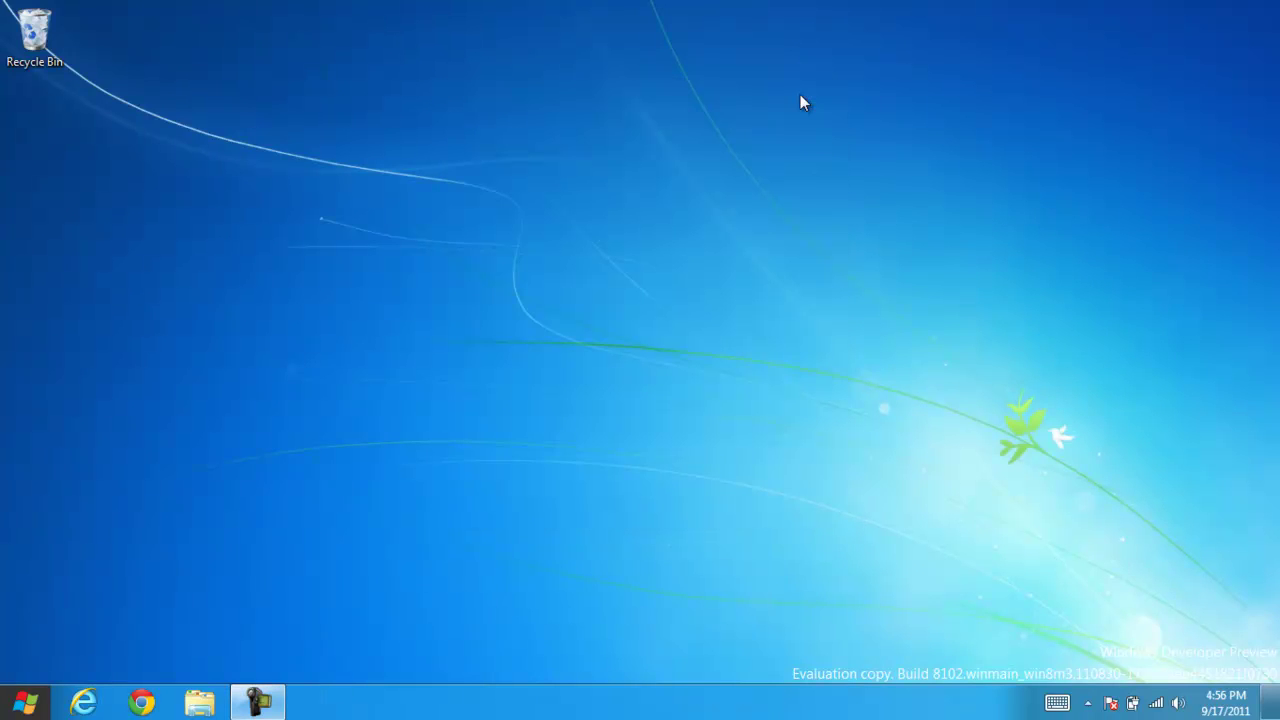
# Step: Search the installed apps for "task" and launch Task Manager from the results
pyautogui.press('super+c')
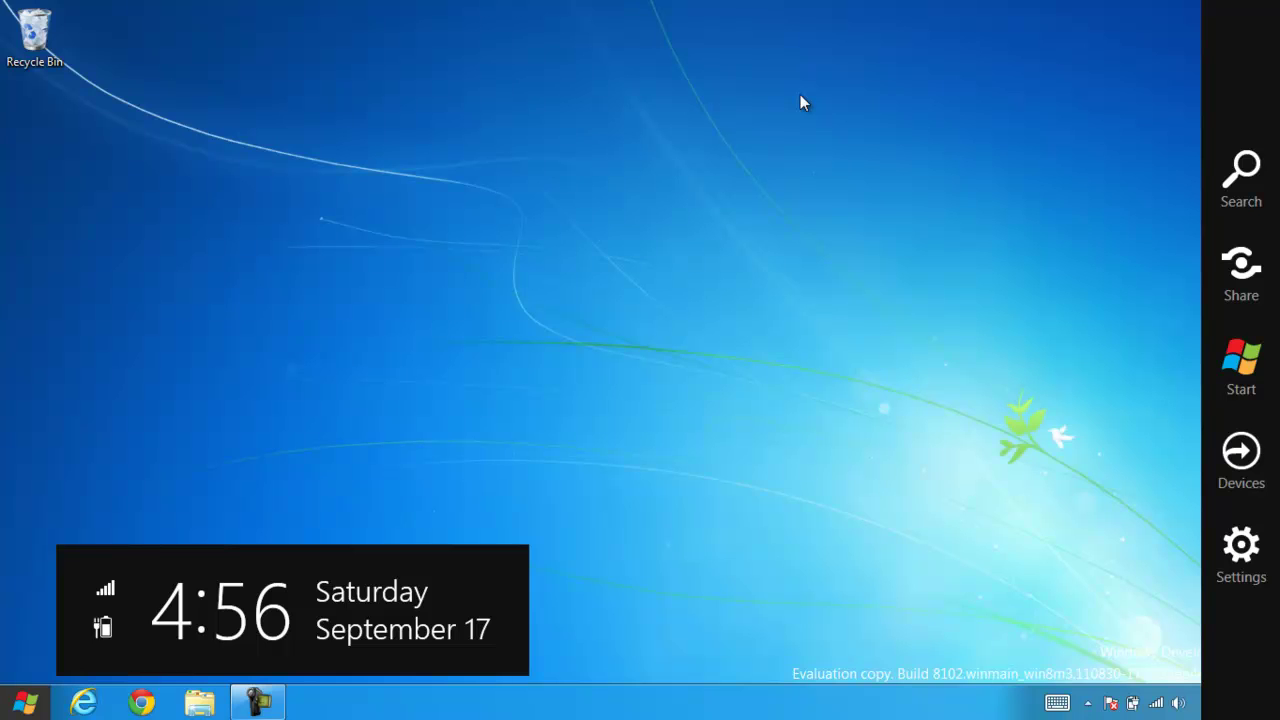
pyautogui.press('super+q')
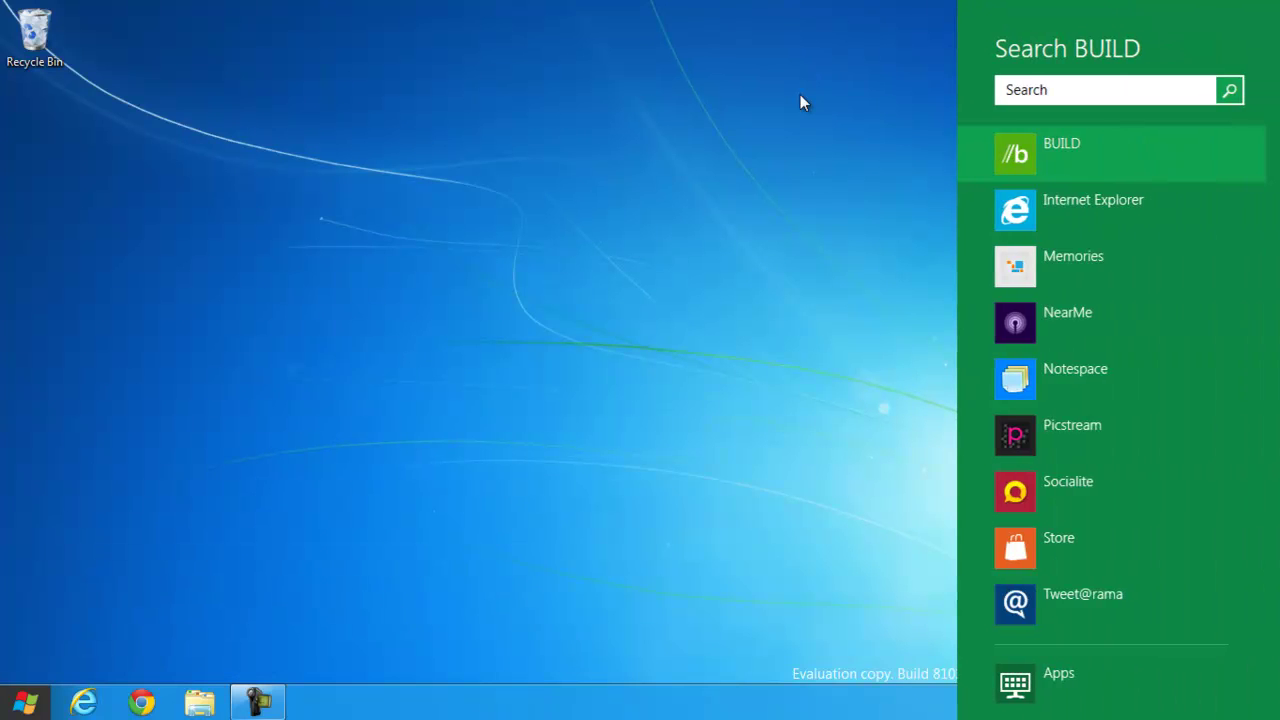
pyautogui.write('task')
pyautogui.press('Return')
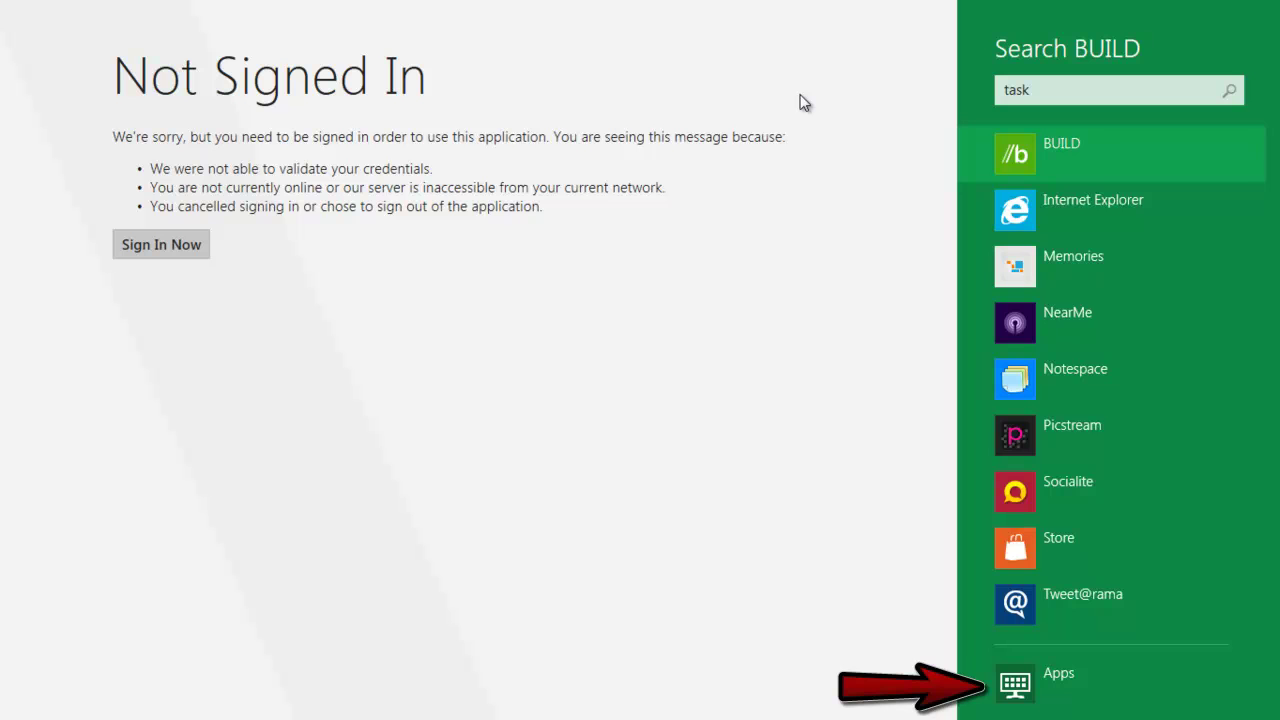
pyautogui.press('super+q')
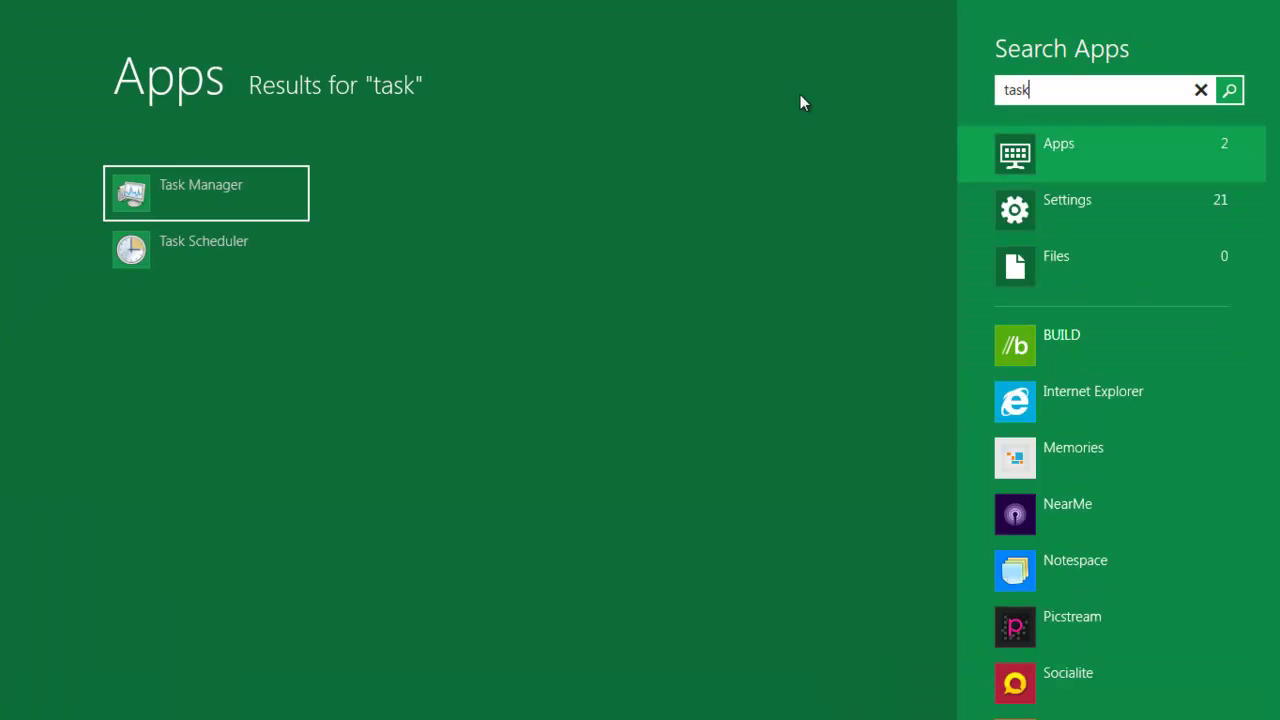
pyautogui.press('Return')
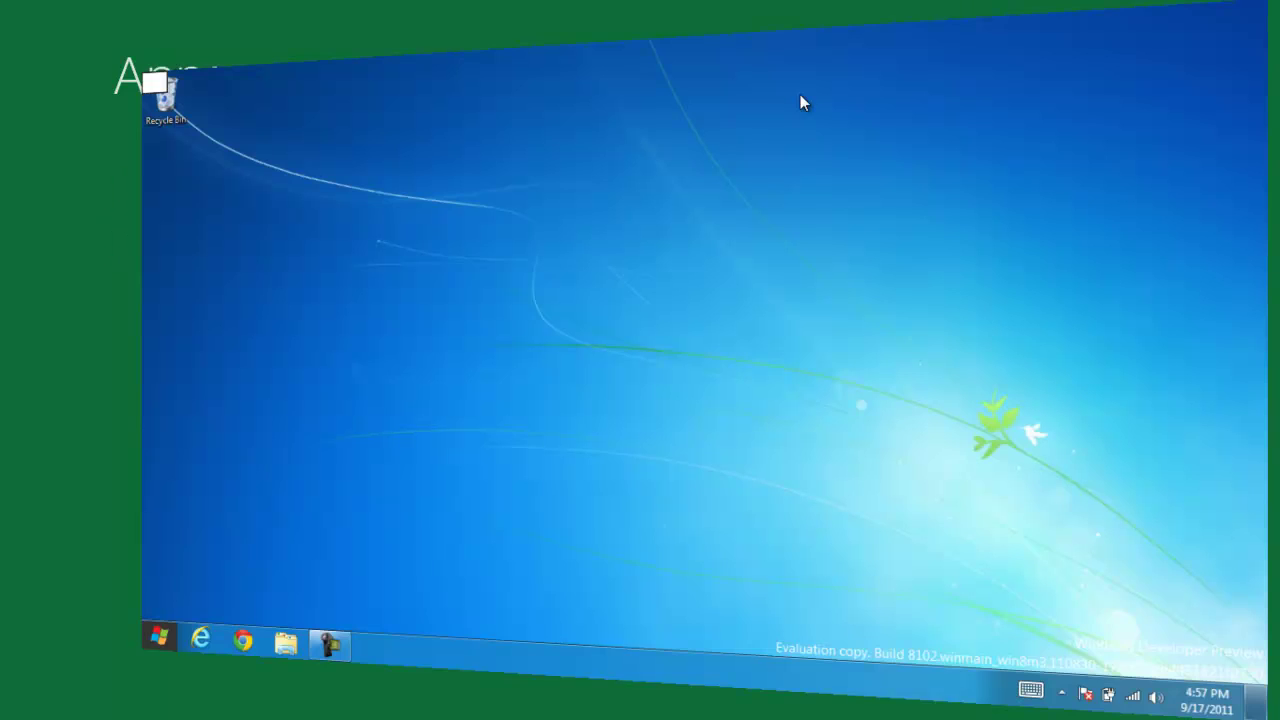